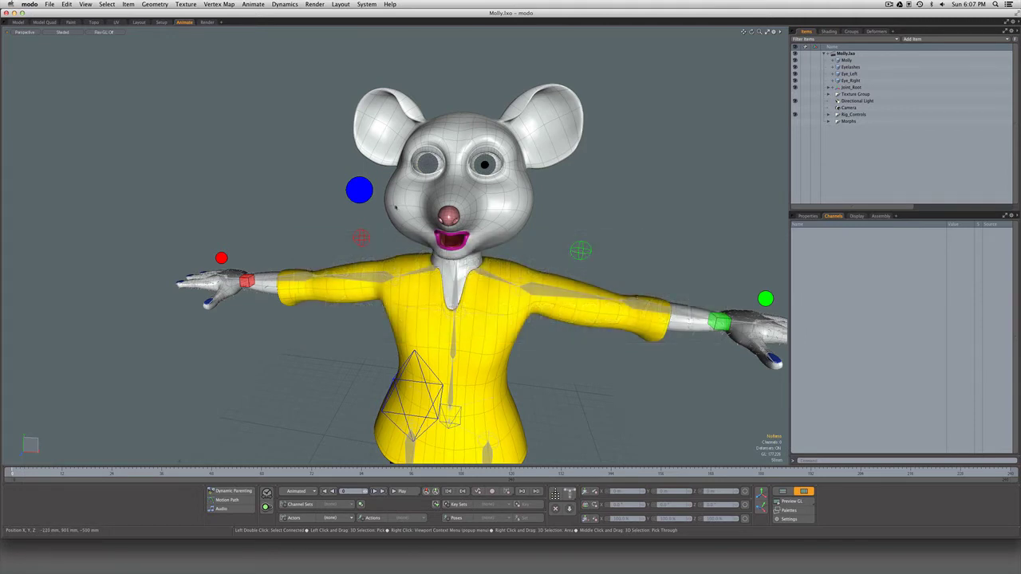
Step: Select the blue head rig control, set its Blink channel to 17%, and try out the Mouth OpenClose slider
click(358, 192)
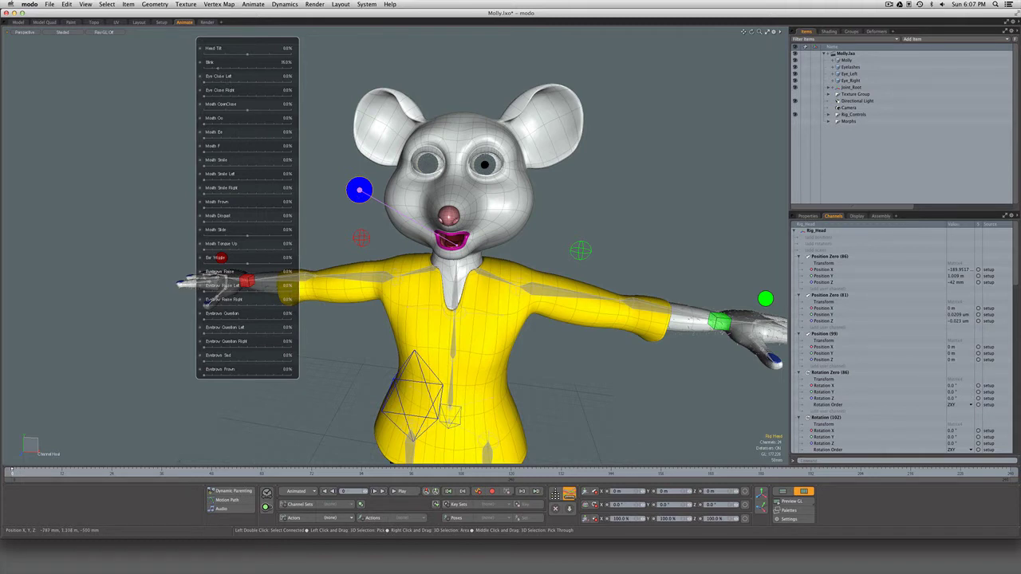
mouse_move(219, 64)
mouse_down()
mouse_move(292, 64)
mouse_move(215, 64)
mouse_up()
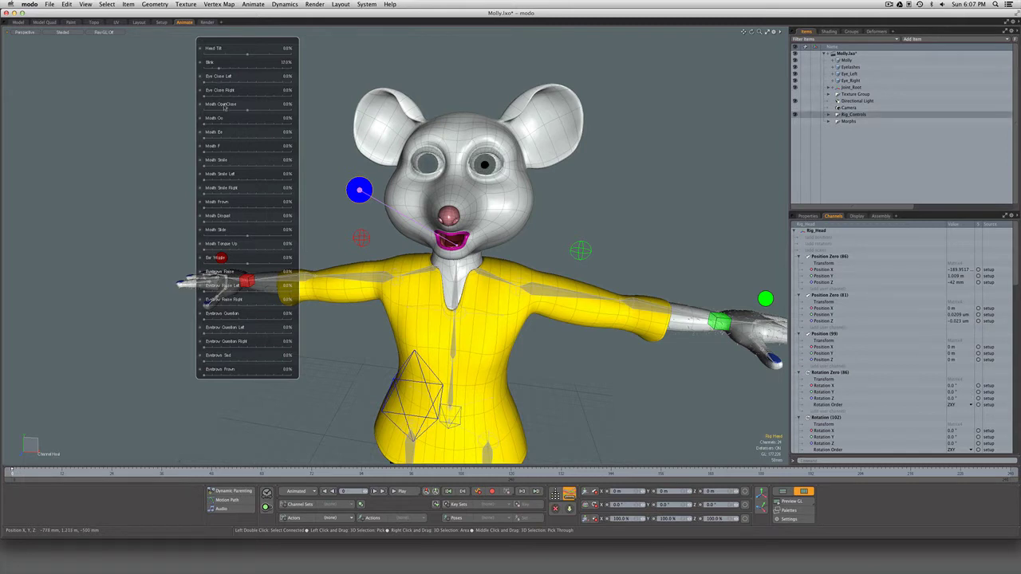
mouse_move(249, 110)
mouse_down()
mouse_move(261, 110)
mouse_move(240, 110)
mouse_up()
mouse_move(240, 165)
mouse_down()
mouse_move(287, 166)
mouse_move(240, 166)
mouse_up()
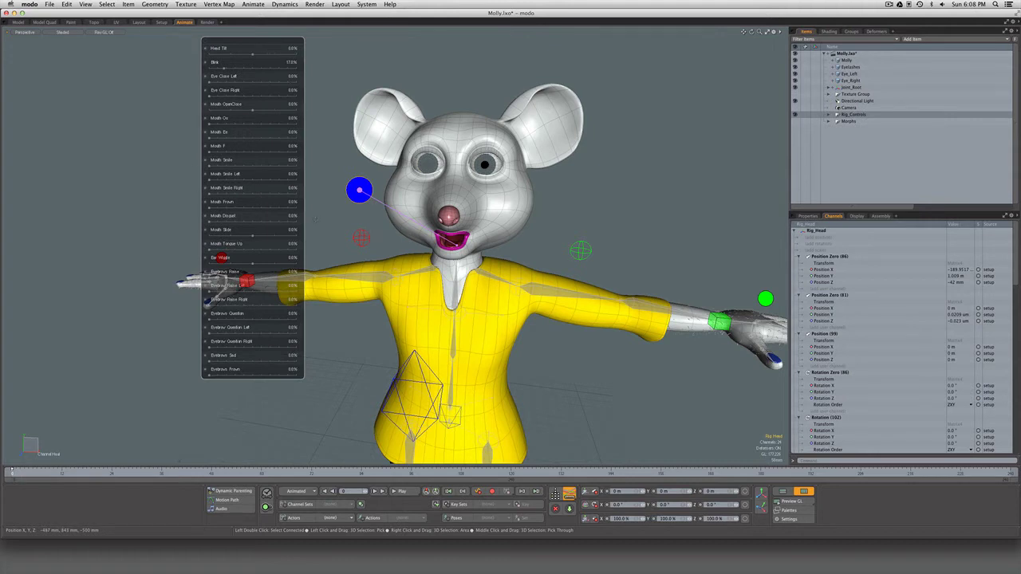
drag(260, 42, 277, 284)
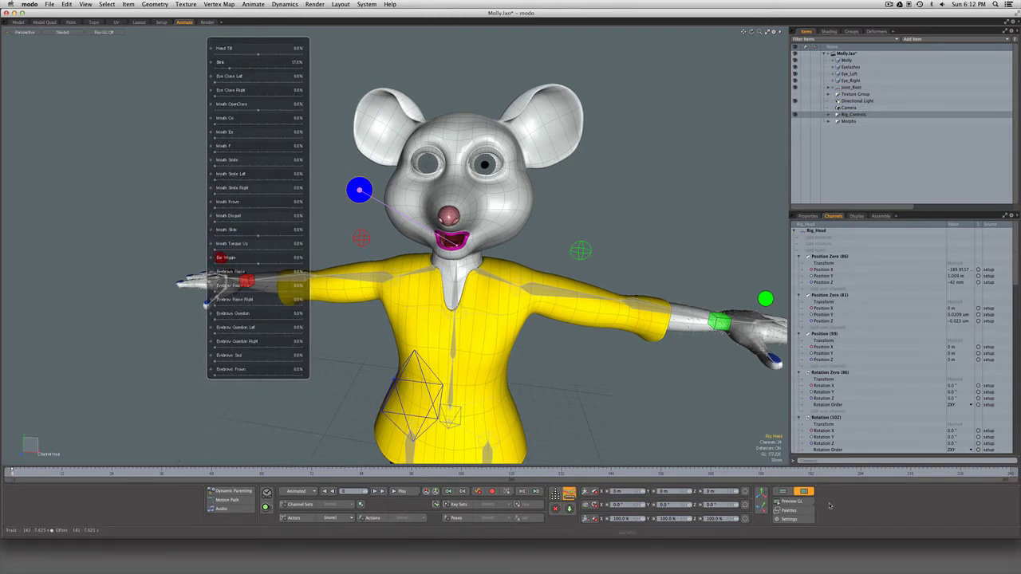
Step: Show the head control's channels in the Dopesheet and Graph Editor, adjust the editor's height, and hide it again
click(782, 491)
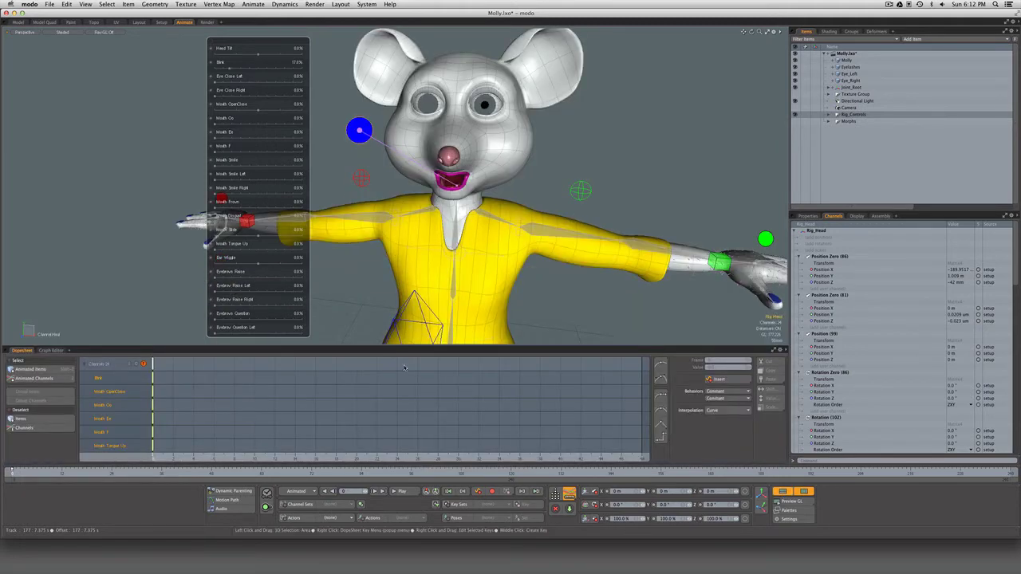
drag(354, 346, 353, 326)
click(58, 330)
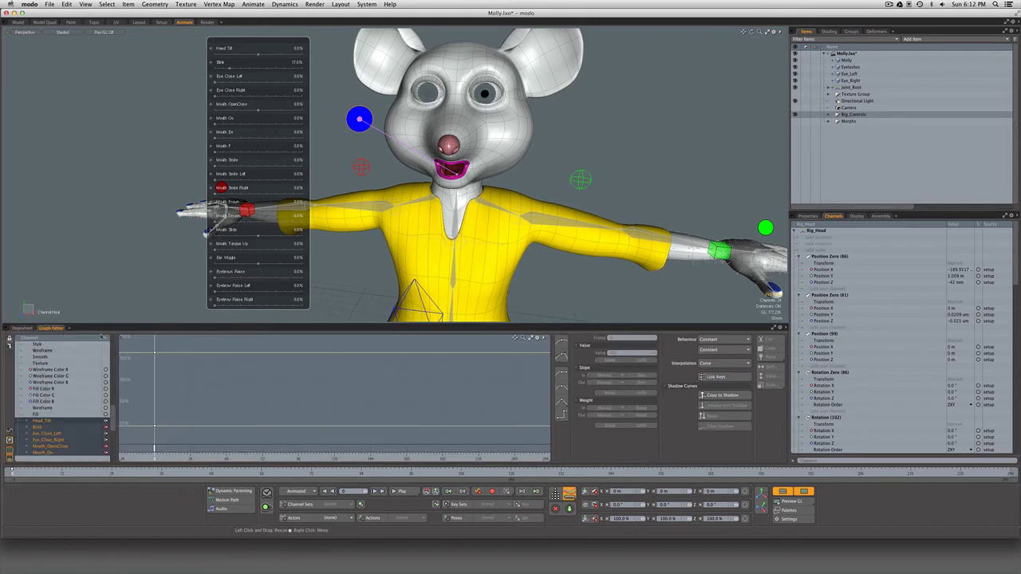
drag(291, 326, 291, 318)
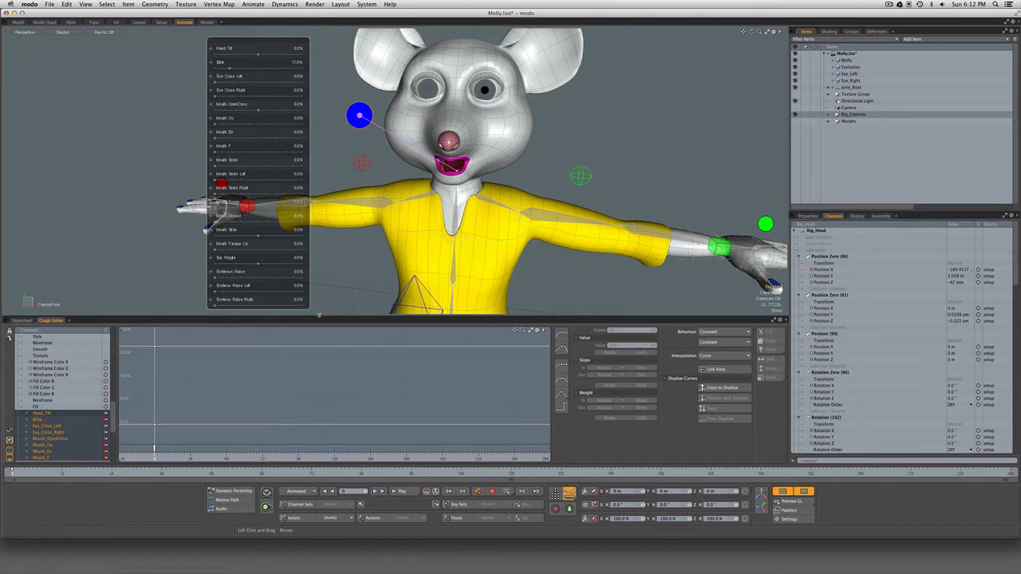
drag(319, 315, 319, 326)
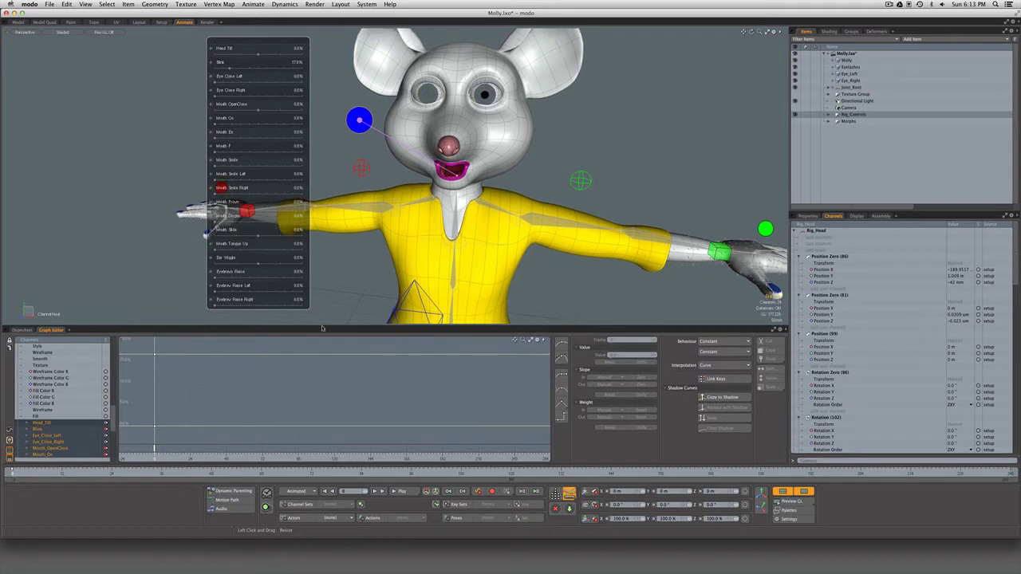
click(784, 492)
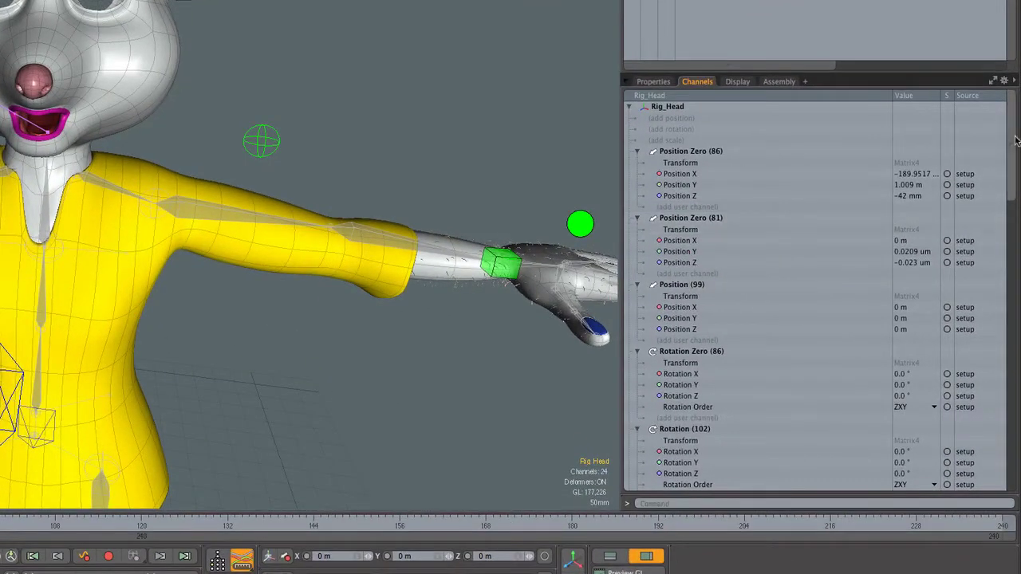
Step: Create a channel set named Eye_Blink from the head control's Blink, Eye_Close_Left and Eye_Close_Right channels
drag(1011, 144, 999, 451)
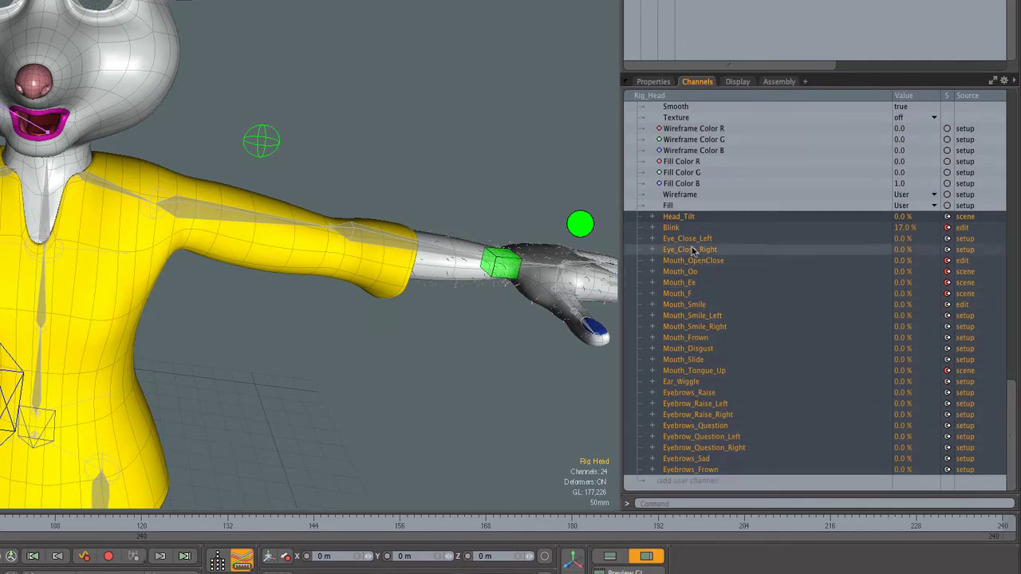
drag(686, 230, 695, 249)
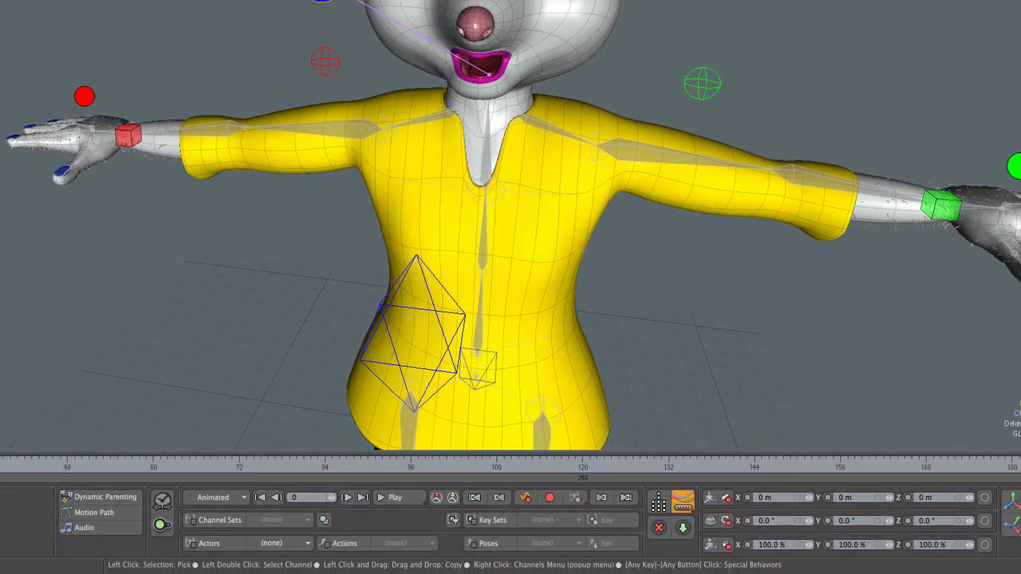
click(216, 524)
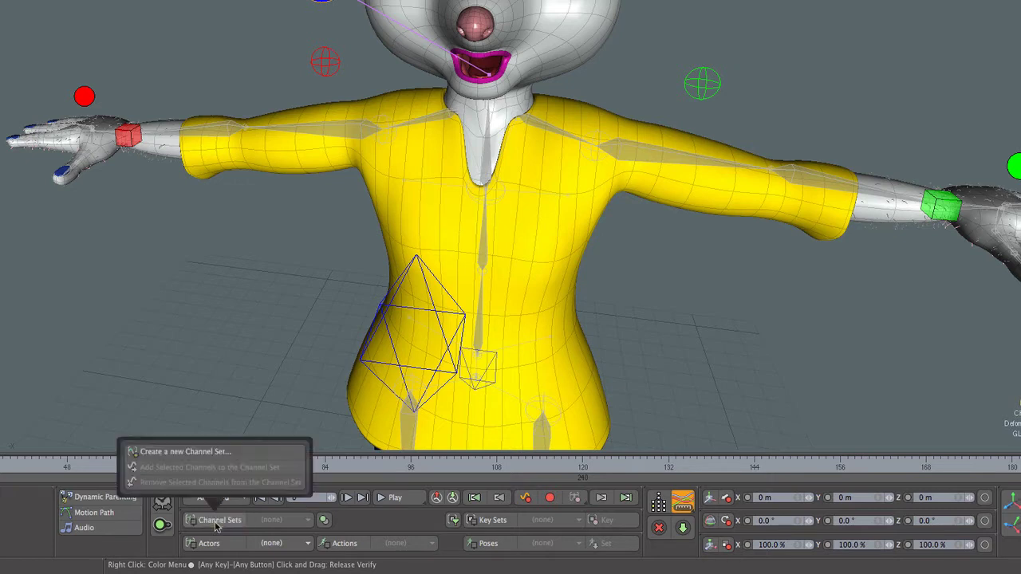
click(226, 453)
click(498, 114)
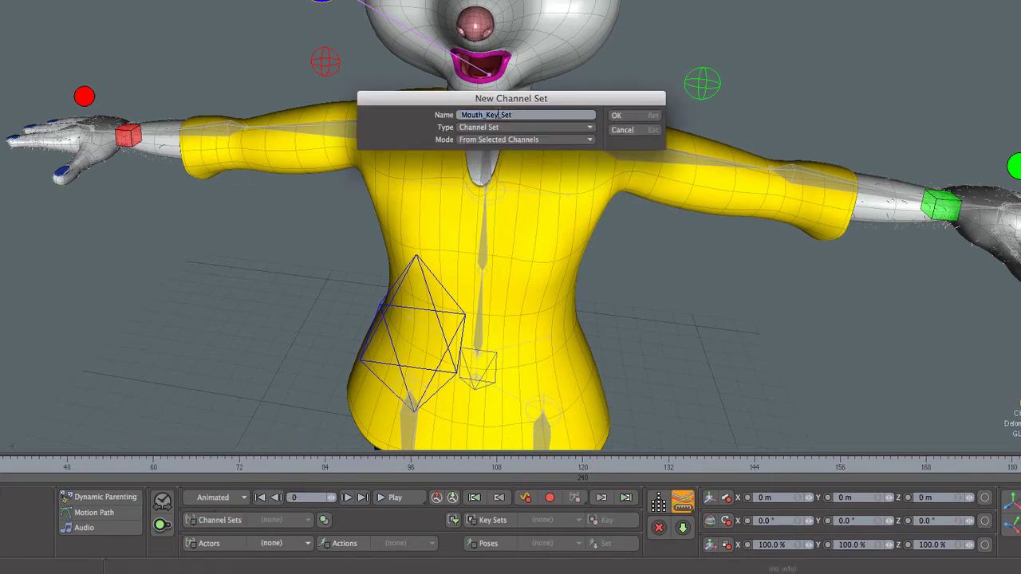
text(Eye_)
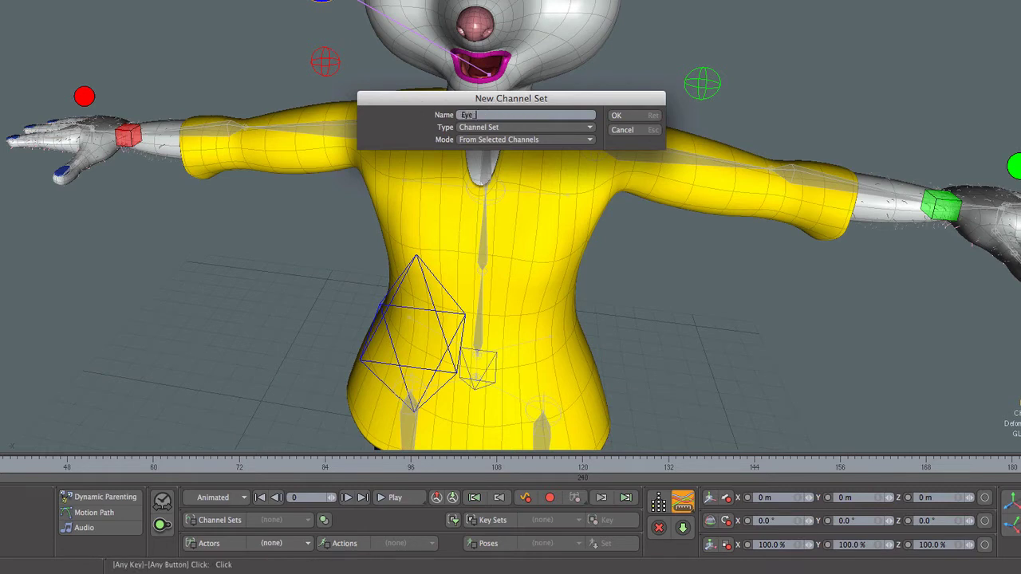
text(Blink)
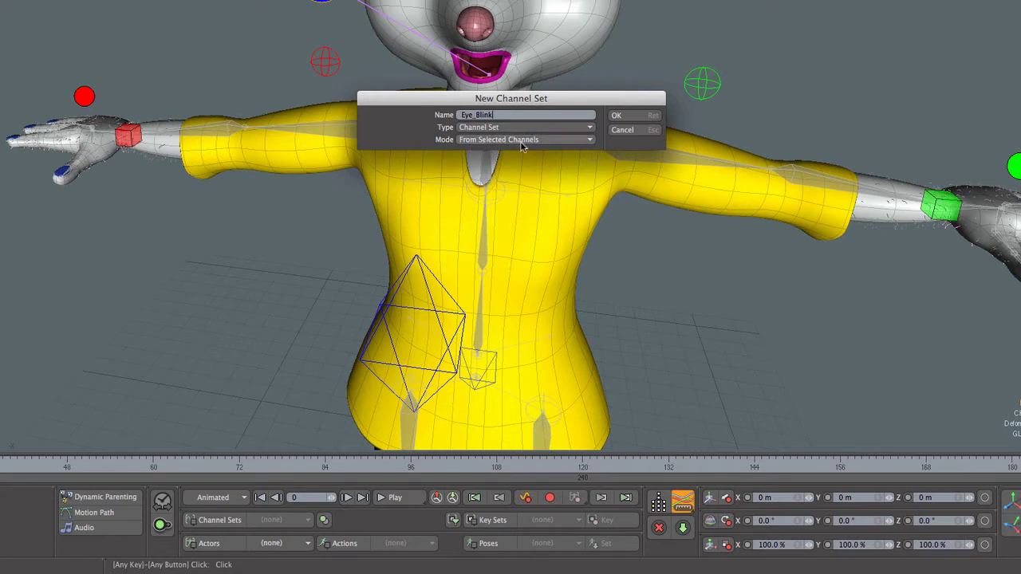
click(570, 142)
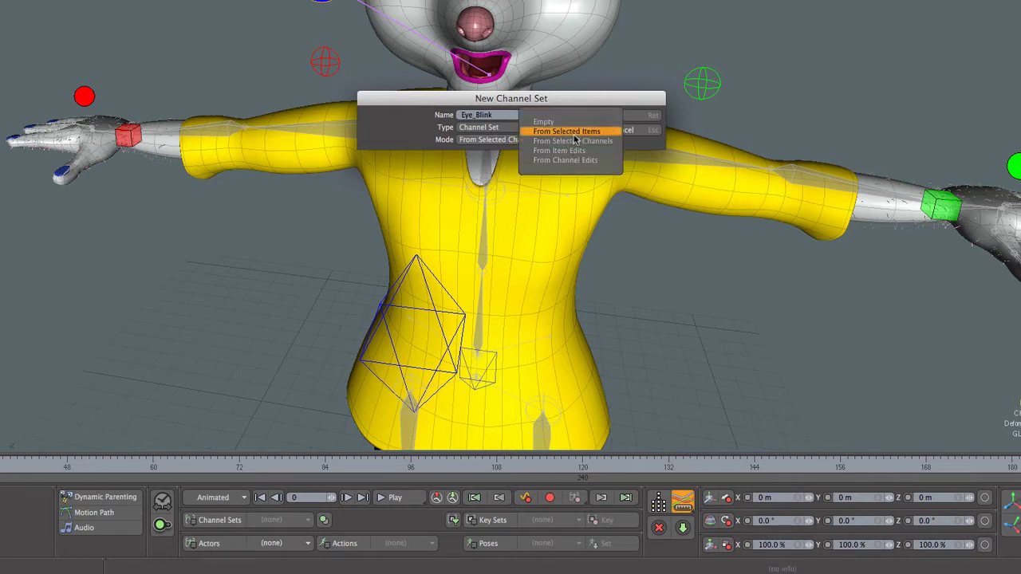
click(573, 141)
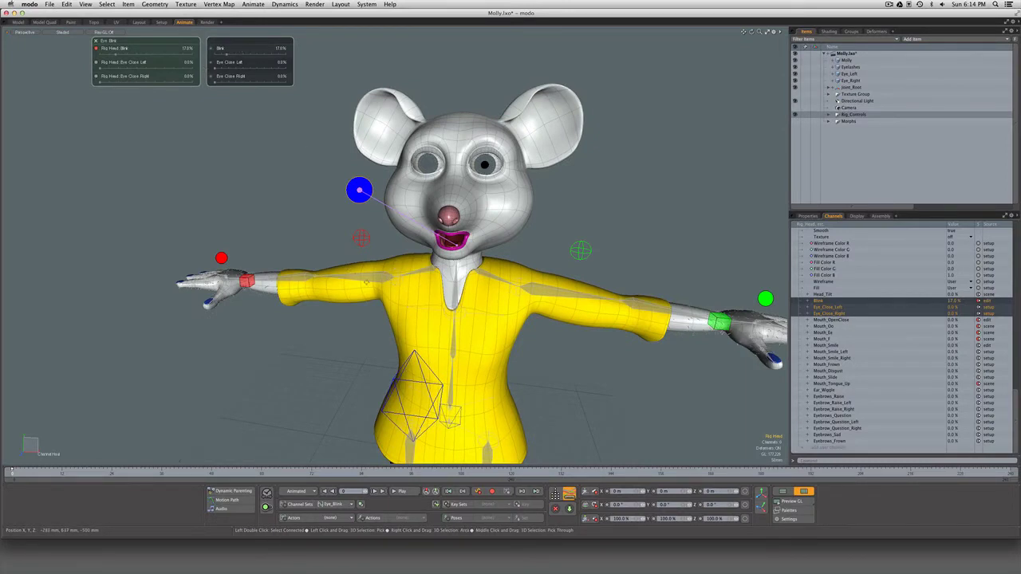
Step: Rotate both upper arm joints down so the character's arms hang toward the body
click(362, 284)
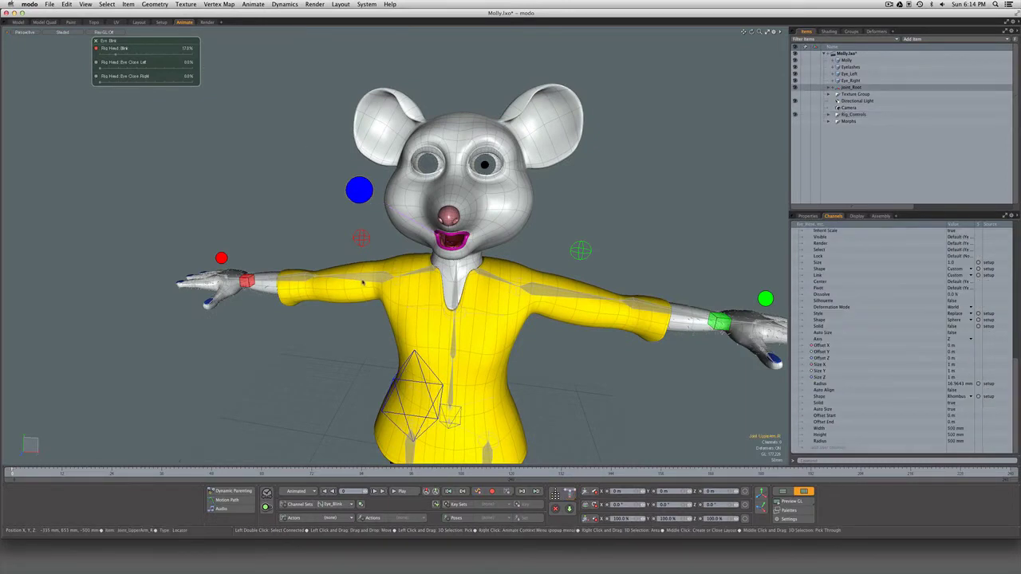
key(e)
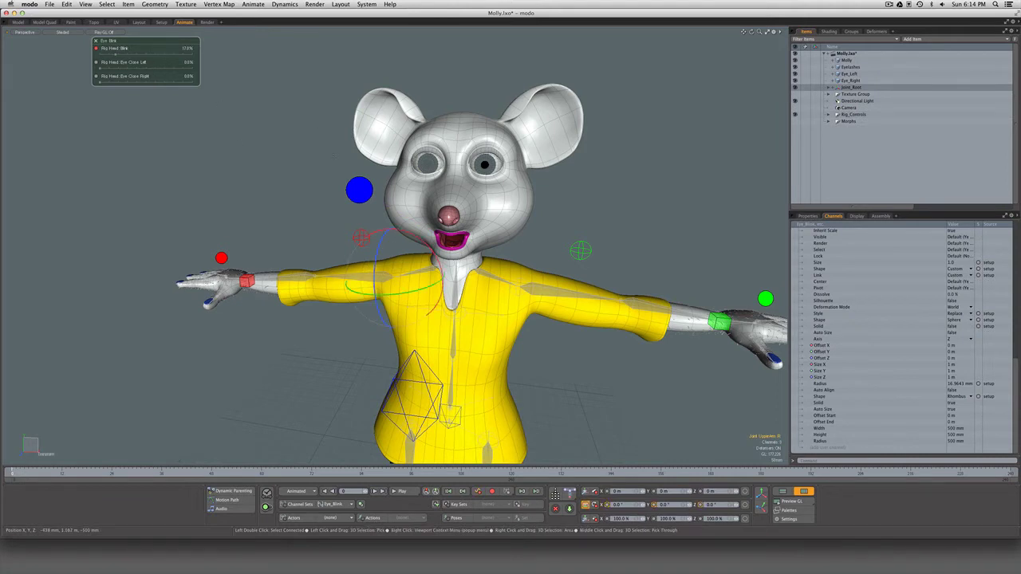
drag(407, 236, 375, 272)
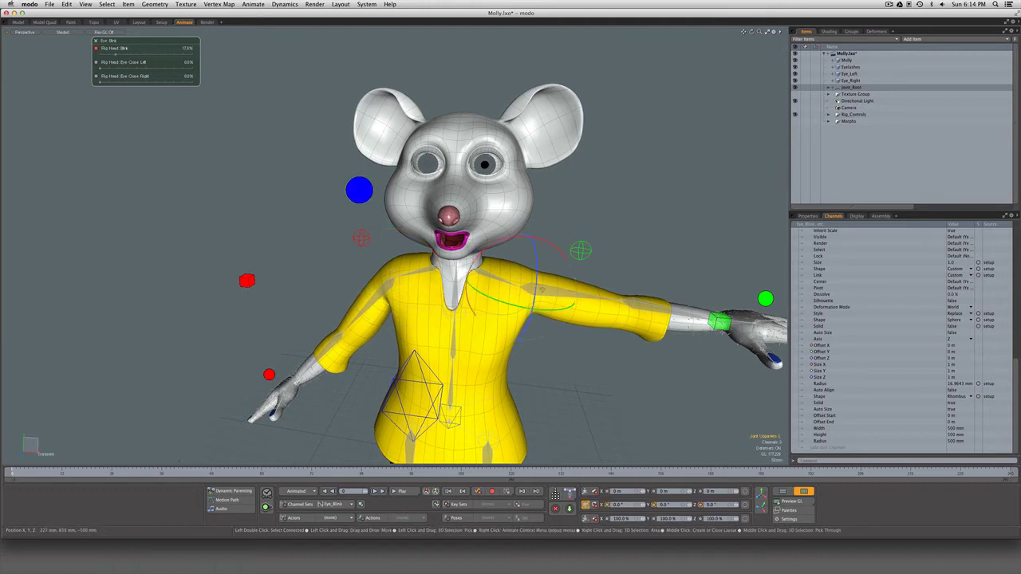
key(e)
drag(550, 249, 515, 315)
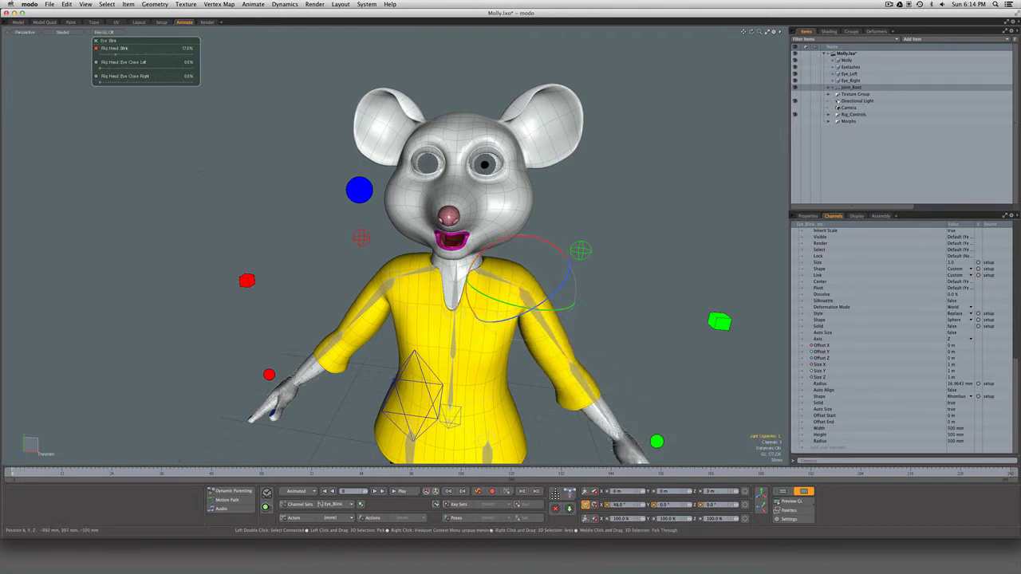
key(q)
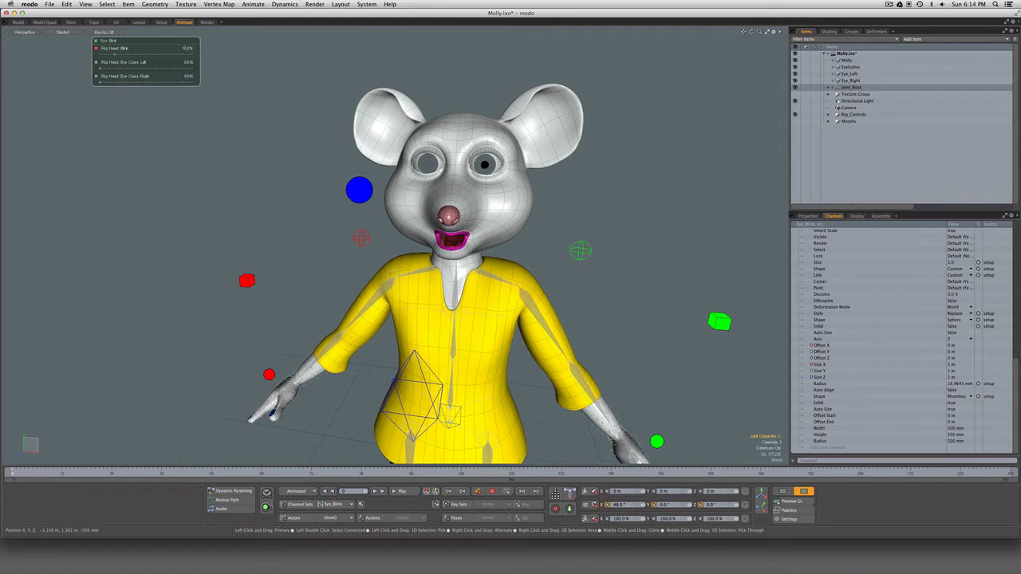
Step: In the Eye Blink channel set, set Blink to 19%, then key Eye Close Left and return it to 0%
drag(116, 55, 154, 68)
drag(175, 144, 60, 143)
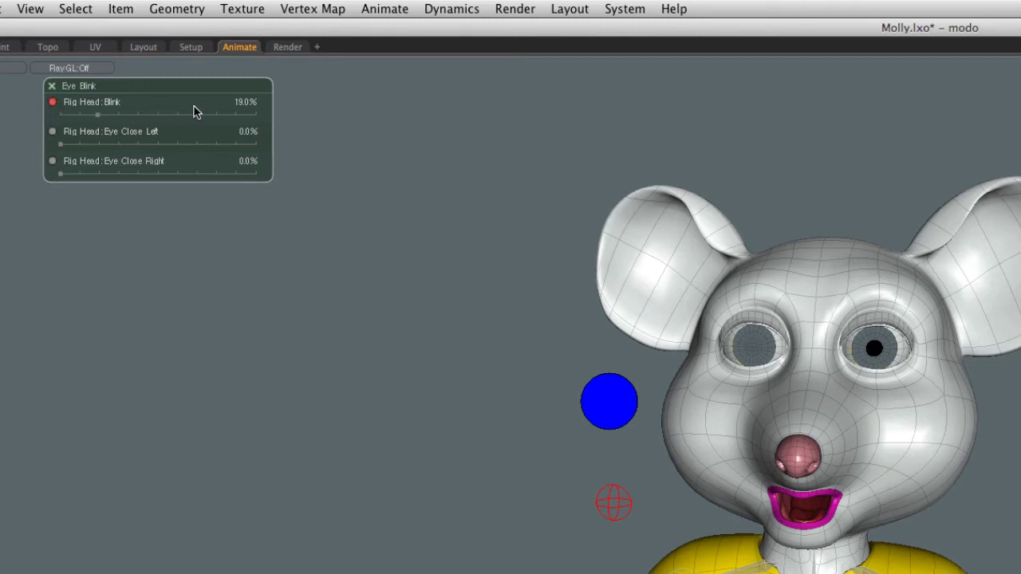
drag(61, 144, 150, 144)
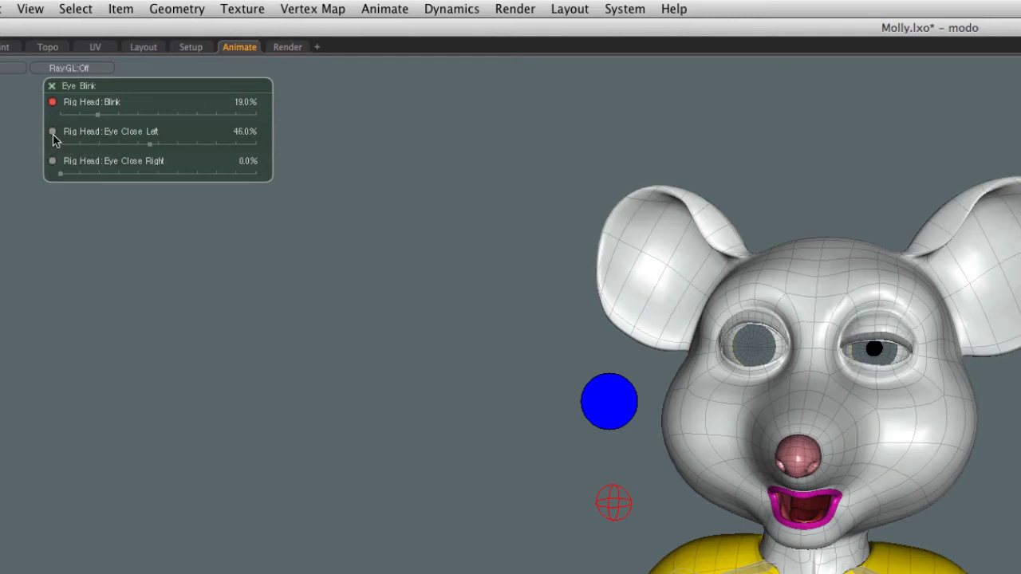
click(53, 131)
drag(150, 144, 59, 143)
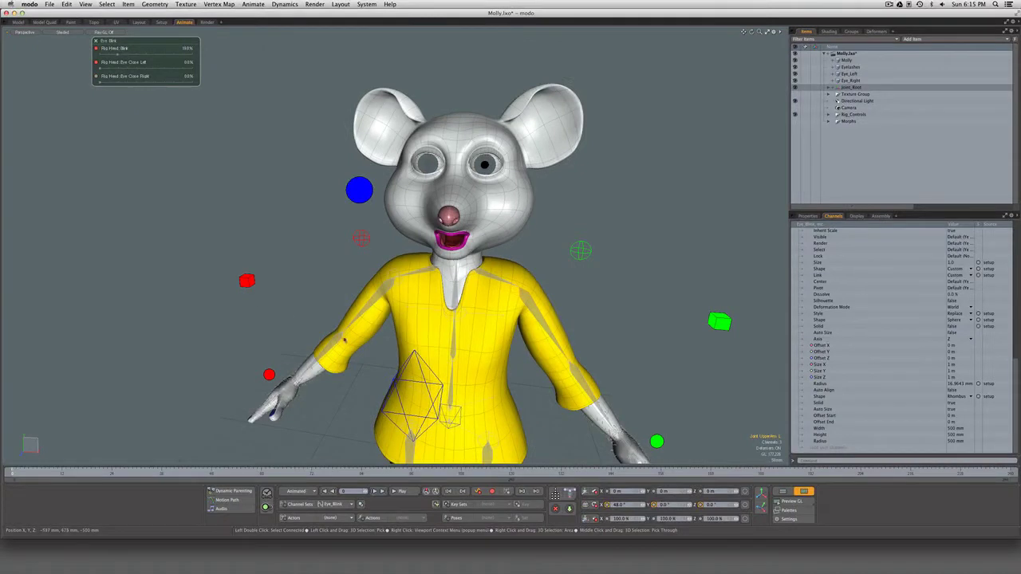
Step: Create a channel set named Mouth_Set from the head control's channels Mouth_OpenClose through Mouth_Tongue_Up
click(359, 190)
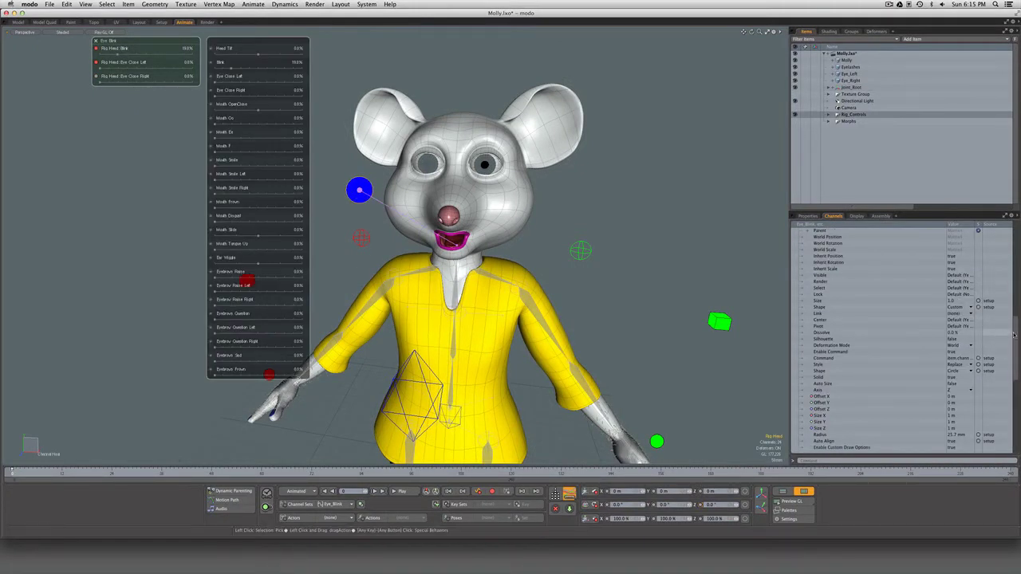
drag(1017, 342, 1017, 415)
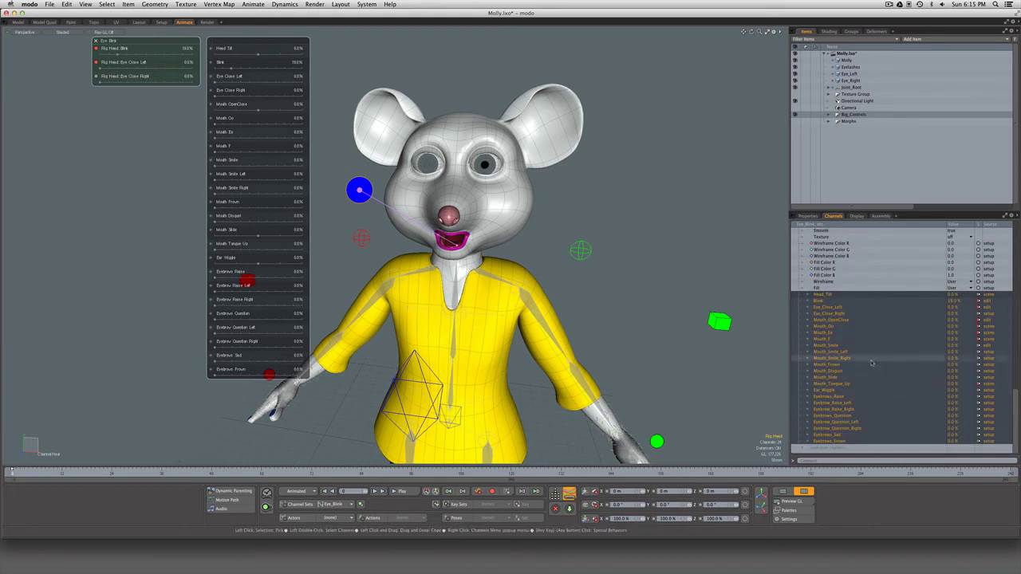
click(829, 321)
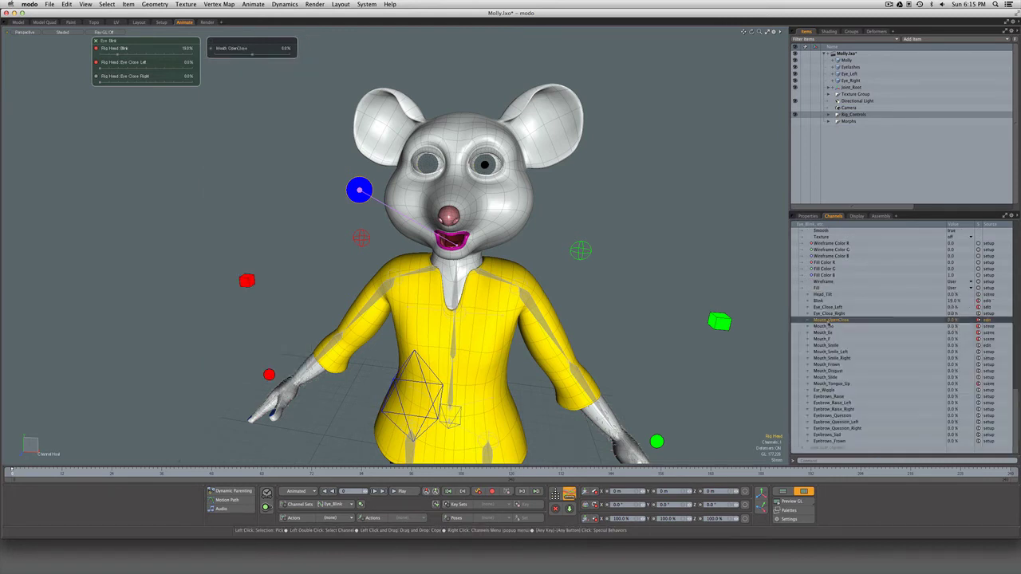
shift+click(834, 384)
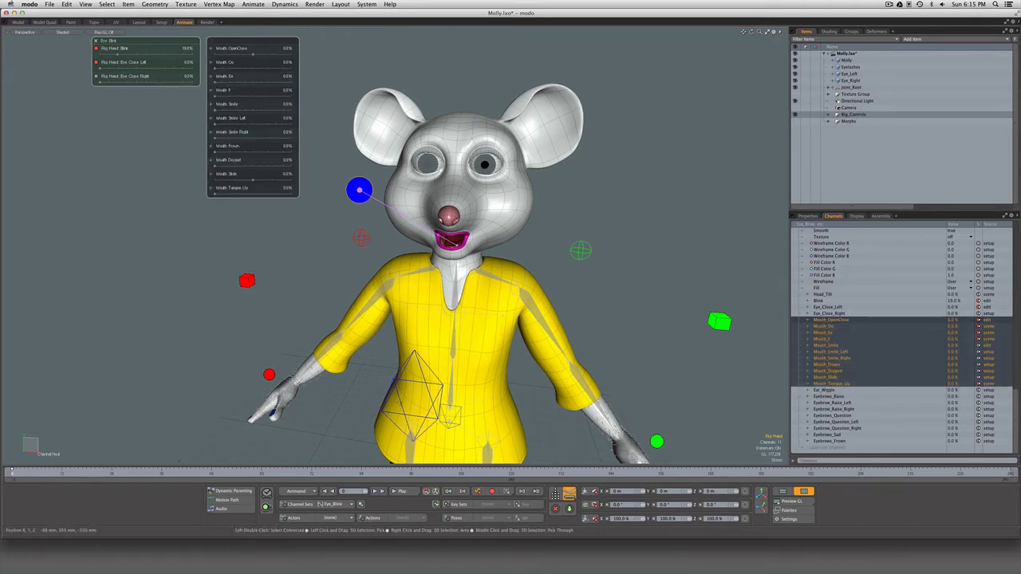
click(299, 504)
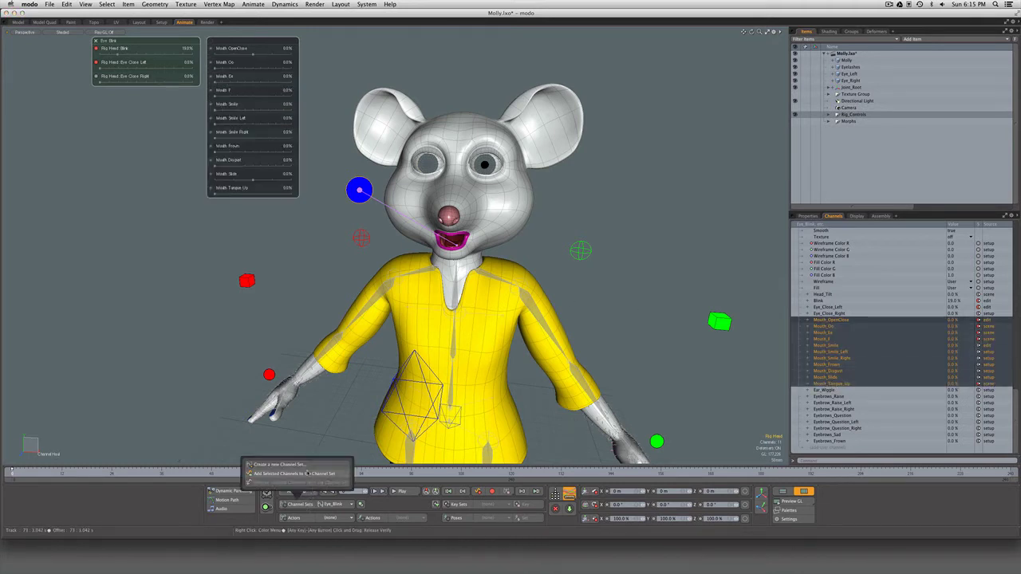
click(307, 465)
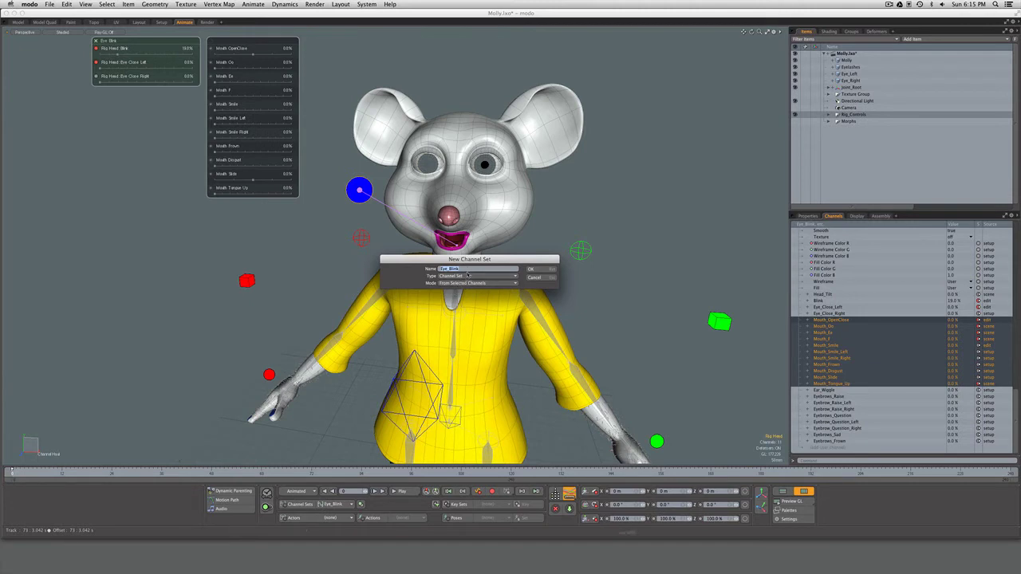
text(Mouth_Set)
click(531, 269)
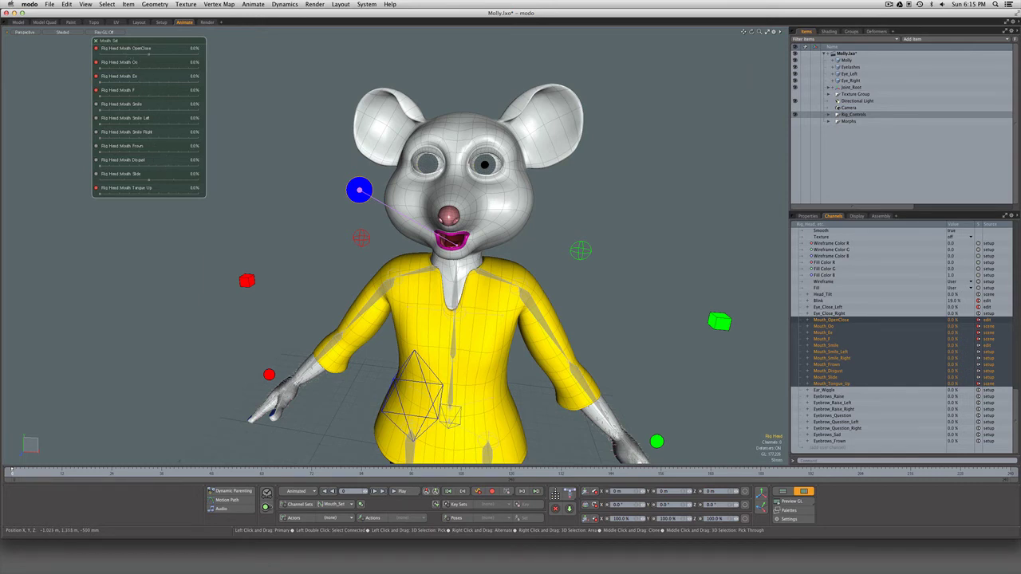
Step: Try out the Mouth OpenClose slider in the Mouth Set and switch the active channel set to Eye_Blink
drag(128, 50, 161, 50)
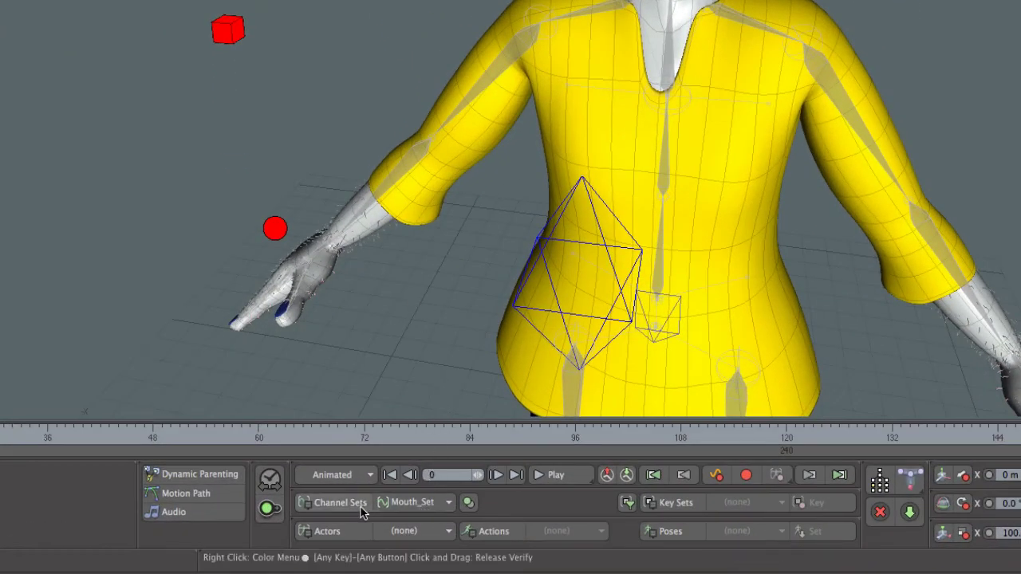
click(417, 503)
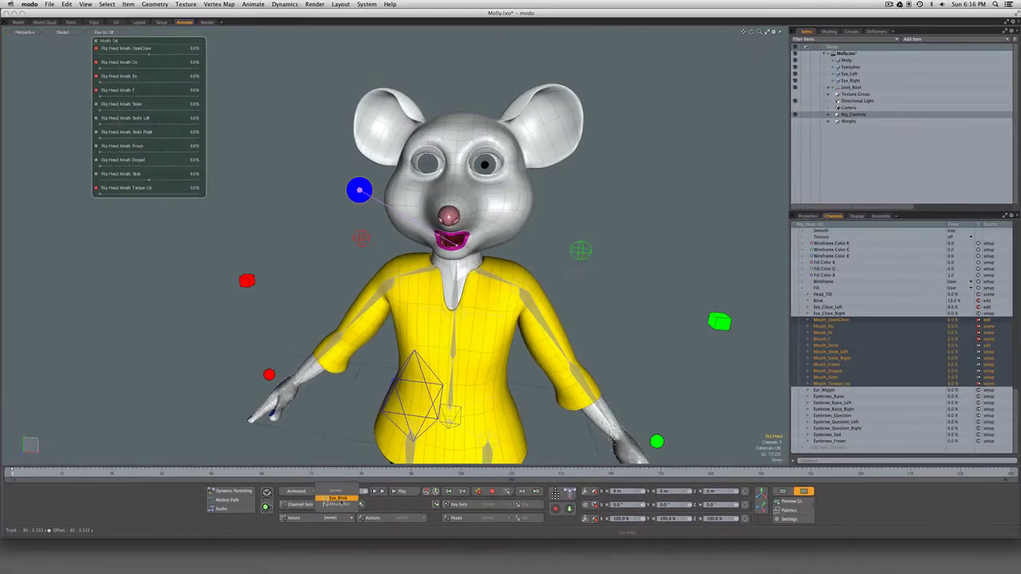
click(338, 498)
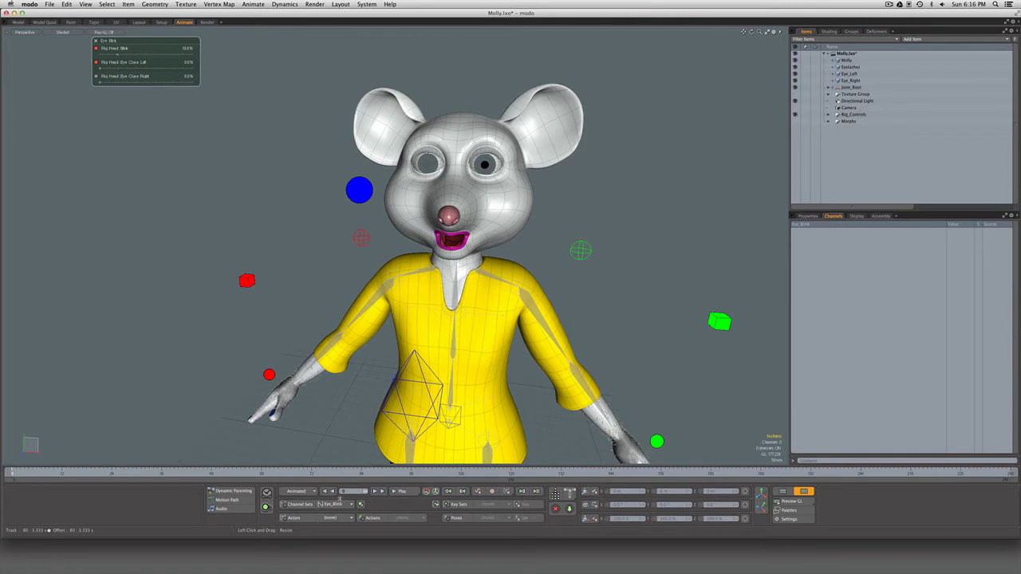
Step: Switch the active channel set to Mouth_Set, close its viewport sliders, and reactivate the same set
click(338, 507)
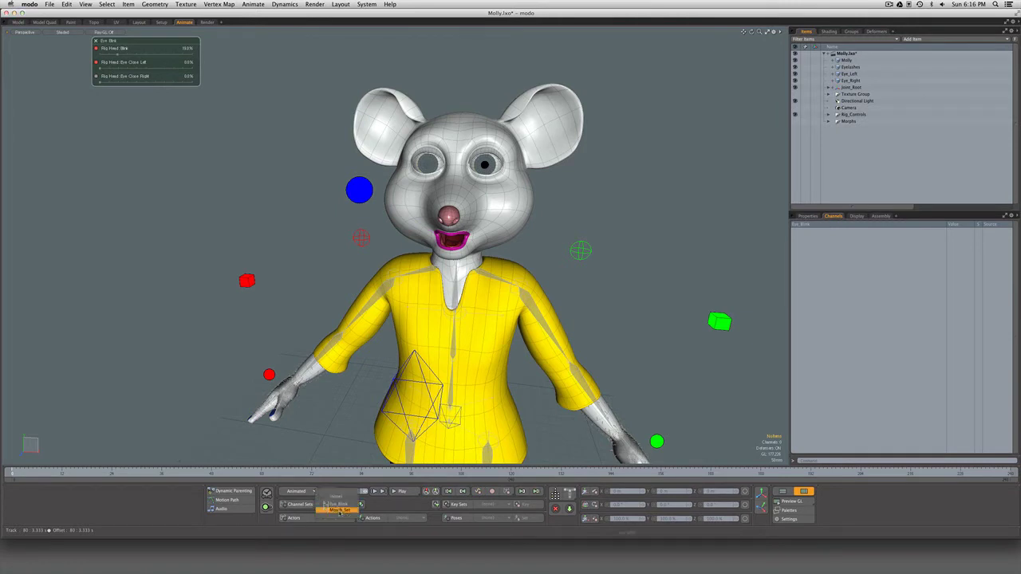
click(339, 510)
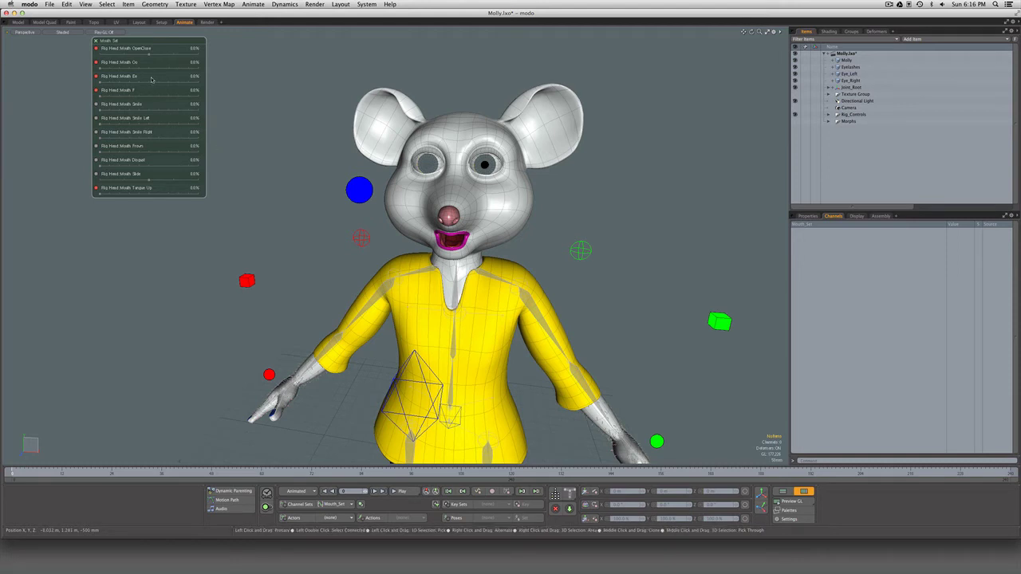
drag(146, 42, 153, 44)
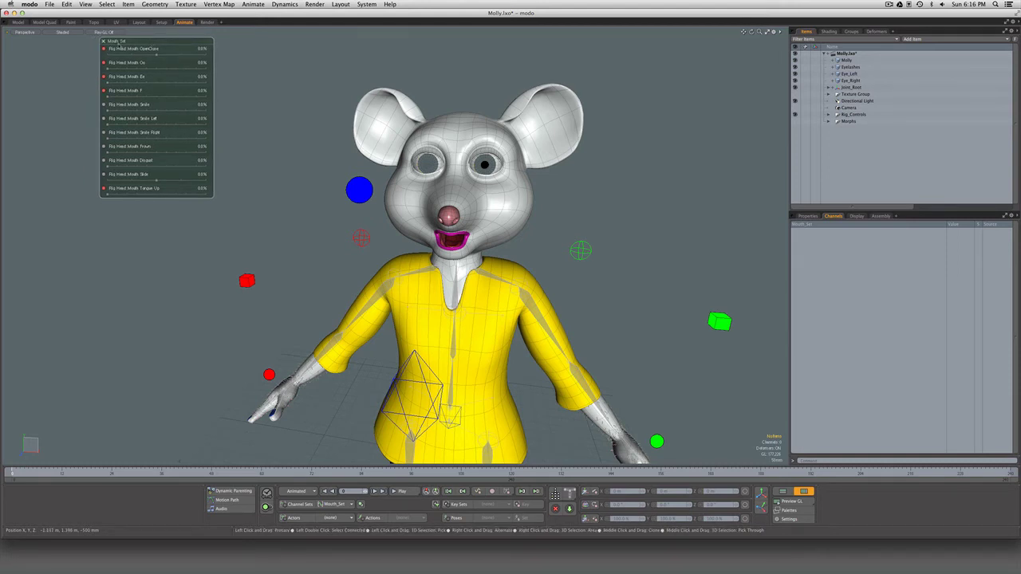
click(103, 41)
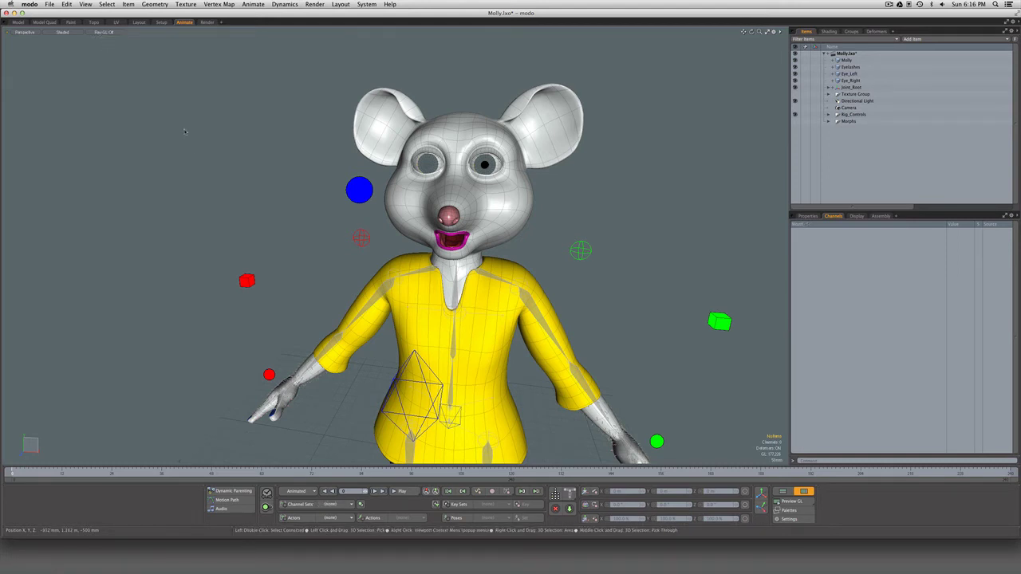
click(335, 504)
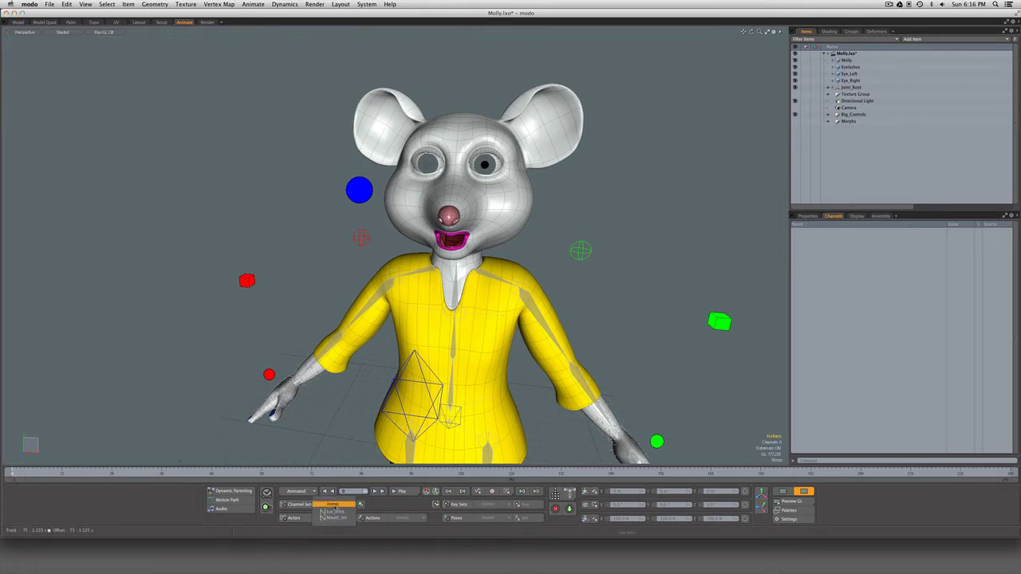
click(333, 517)
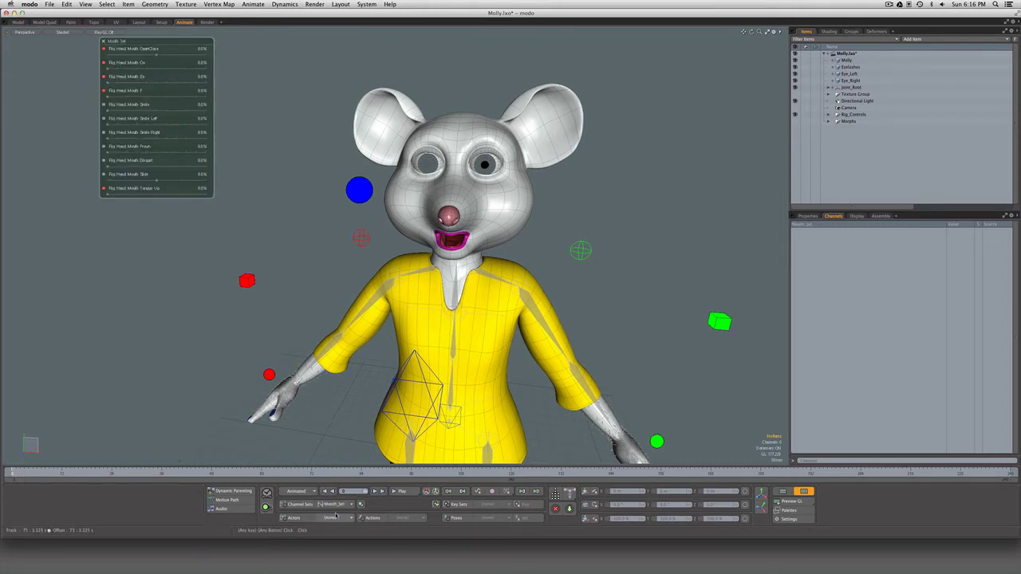
Step: Raise the character's right arm by rotating the right upper arm joint to 25° on X
click(372, 310)
key(e)
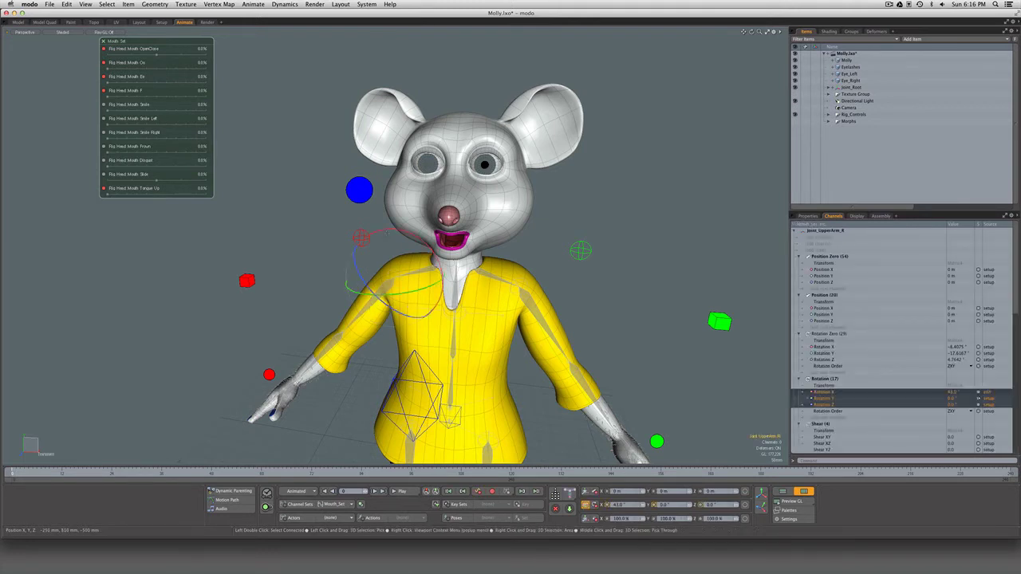
mouse_move(387, 232)
mouse_down()
mouse_move(408, 249)
mouse_move(390, 246)
mouse_up()
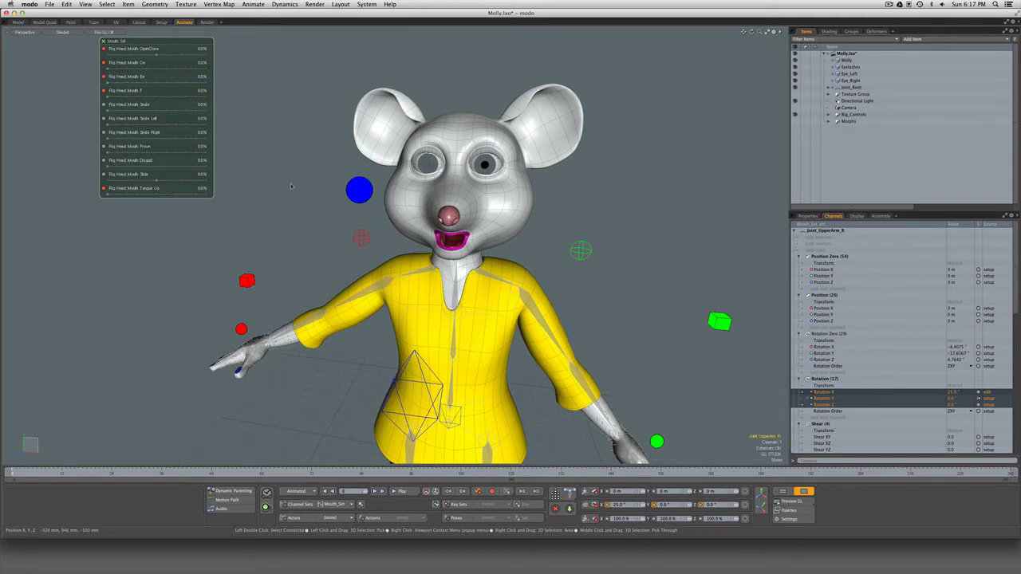
Step: Reposition the Mouth_Set slider overlay in the viewport and close it so no channel set is active
drag(152, 40, 158, 40)
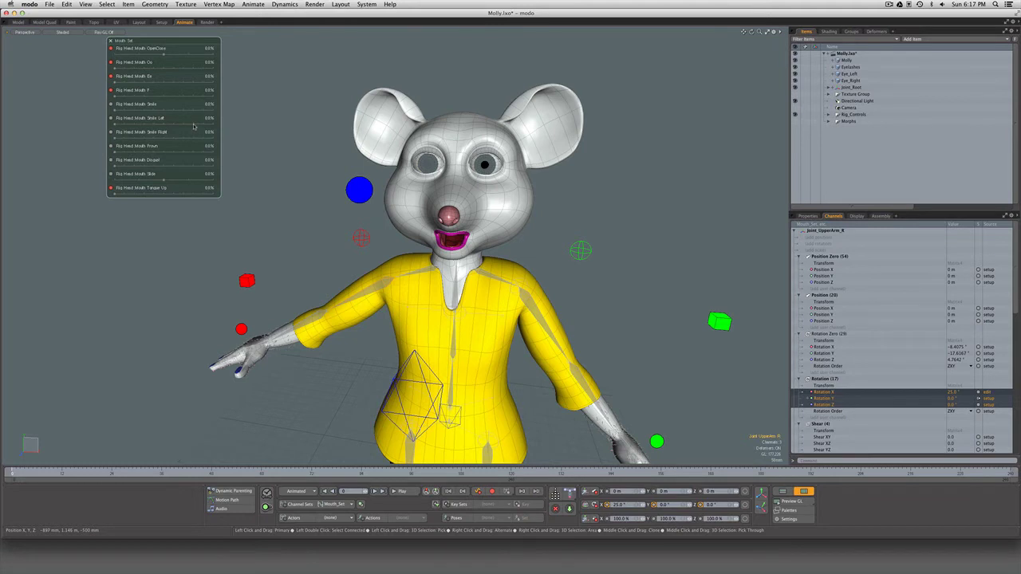
click(110, 41)
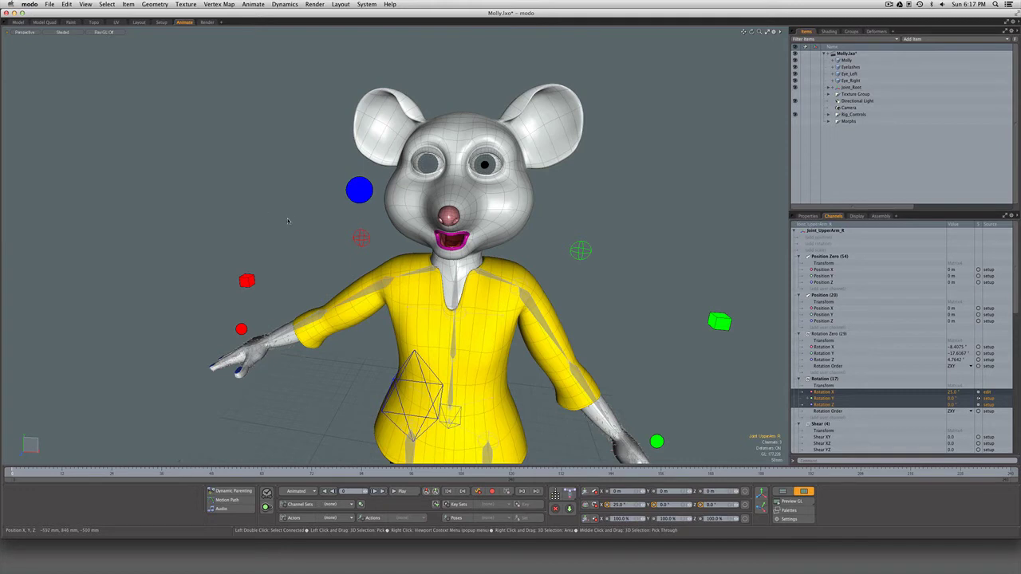
alt+drag(289, 215, 298, 213)
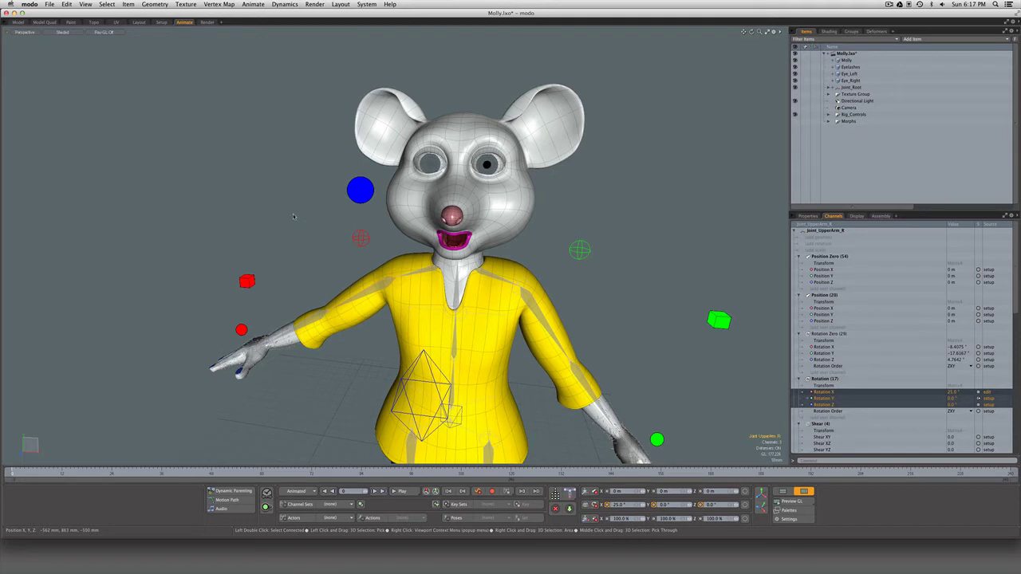
Step: Create a key set named Mouth_Set from the head control's channels Mouth_Oo through Mouth_Tongue_Up
click(358, 195)
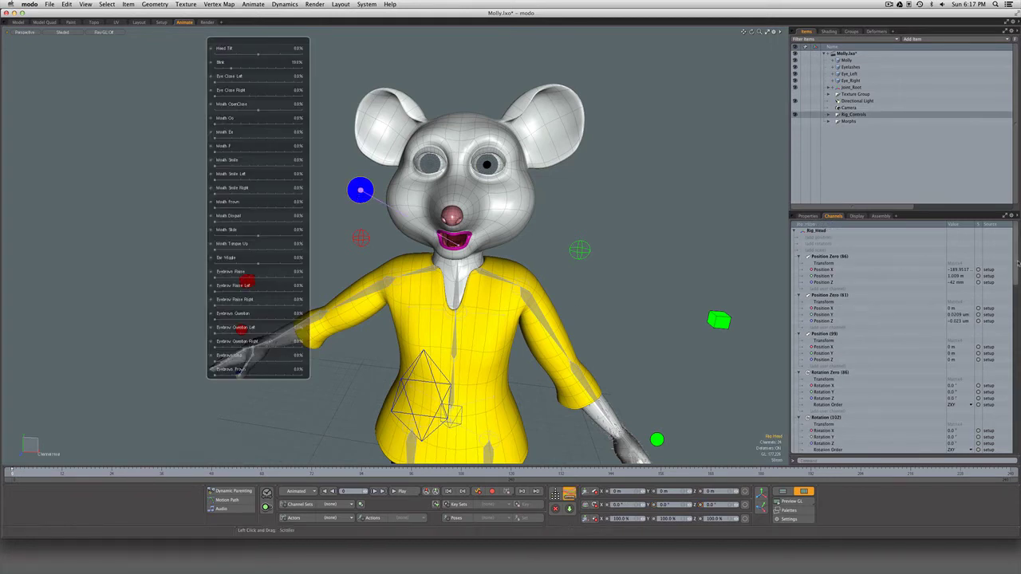
drag(1017, 266, 1015, 438)
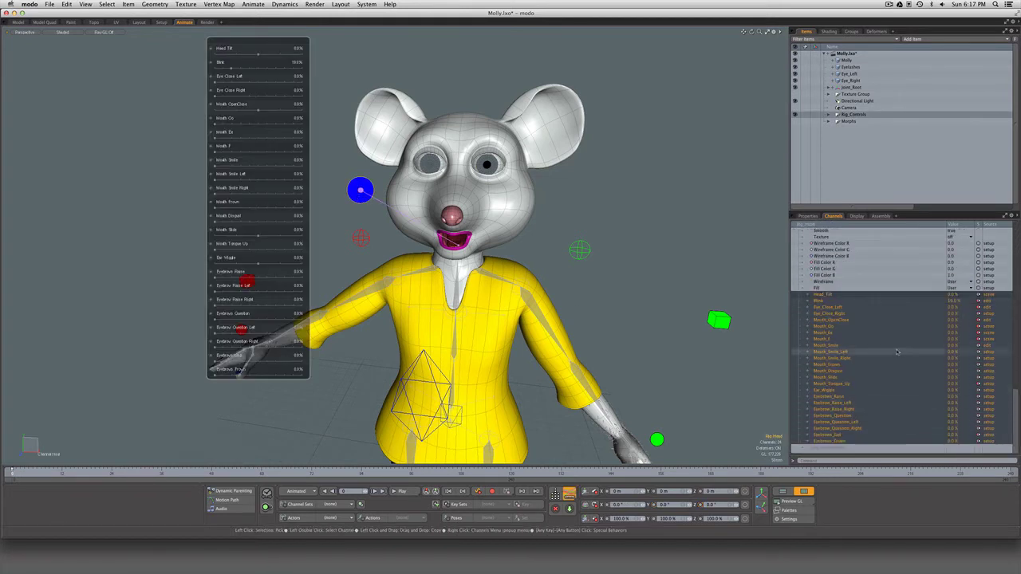
click(833, 327)
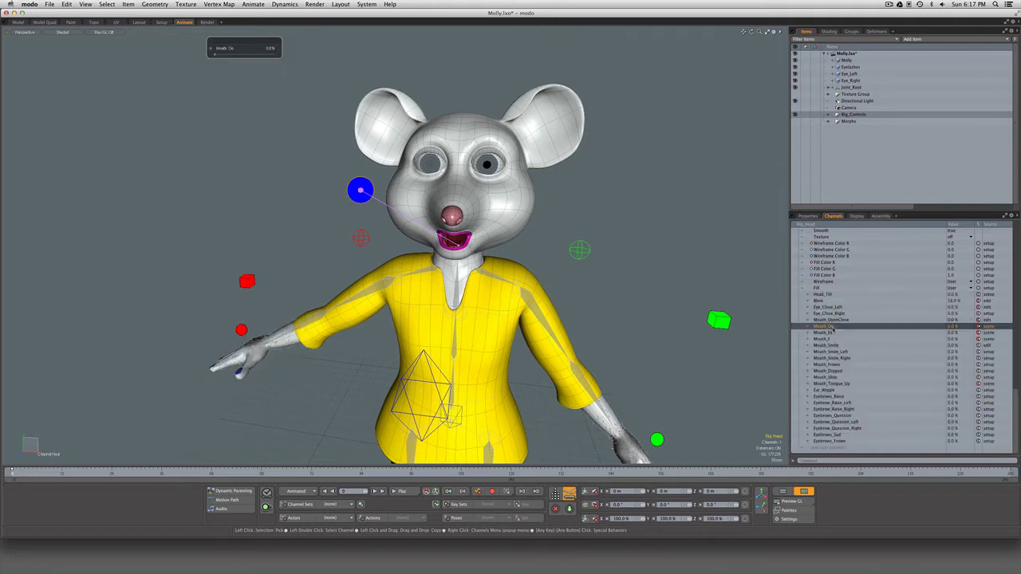
shift+click(831, 384)
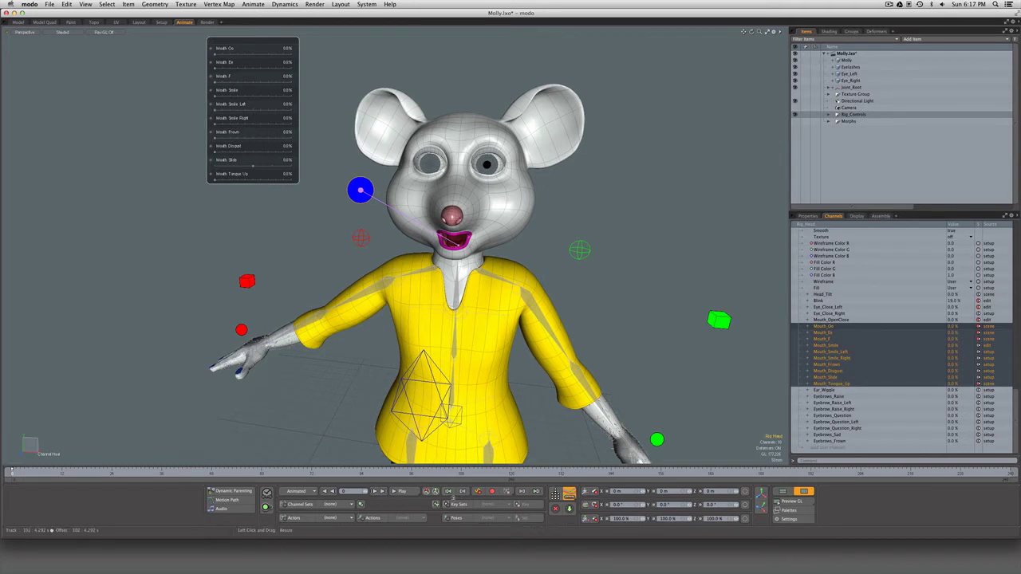
click(457, 504)
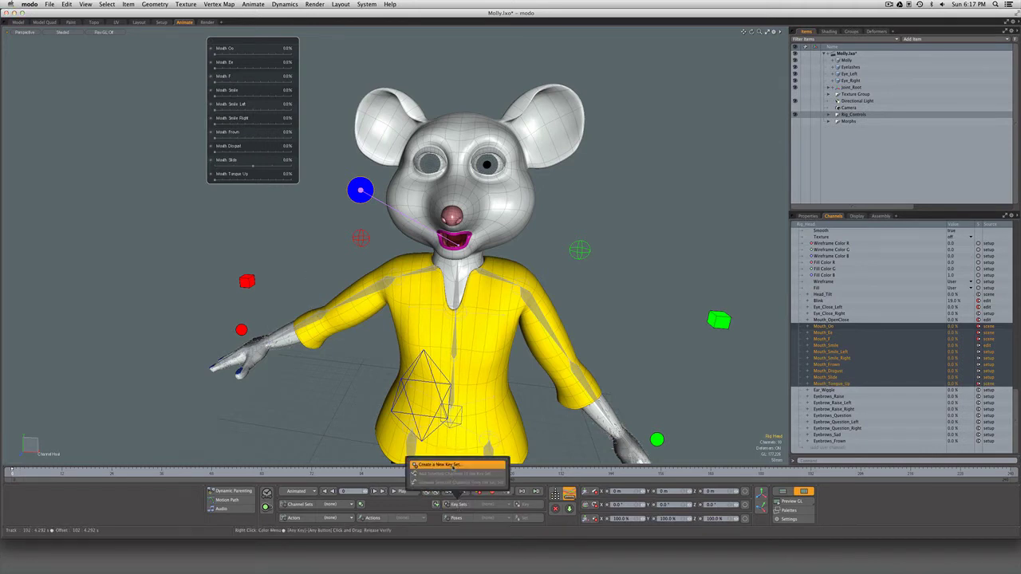
click(439, 464)
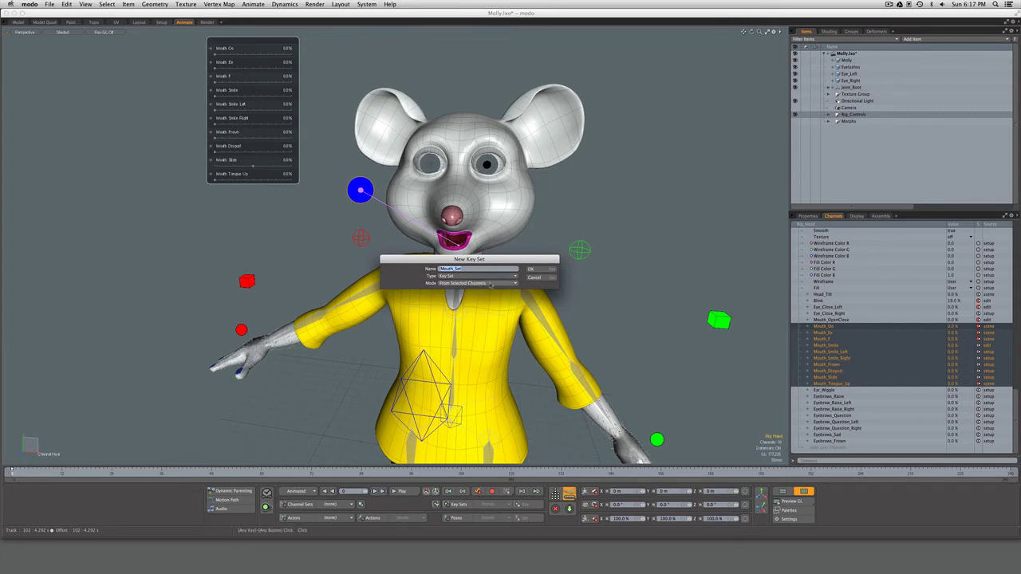
click(533, 269)
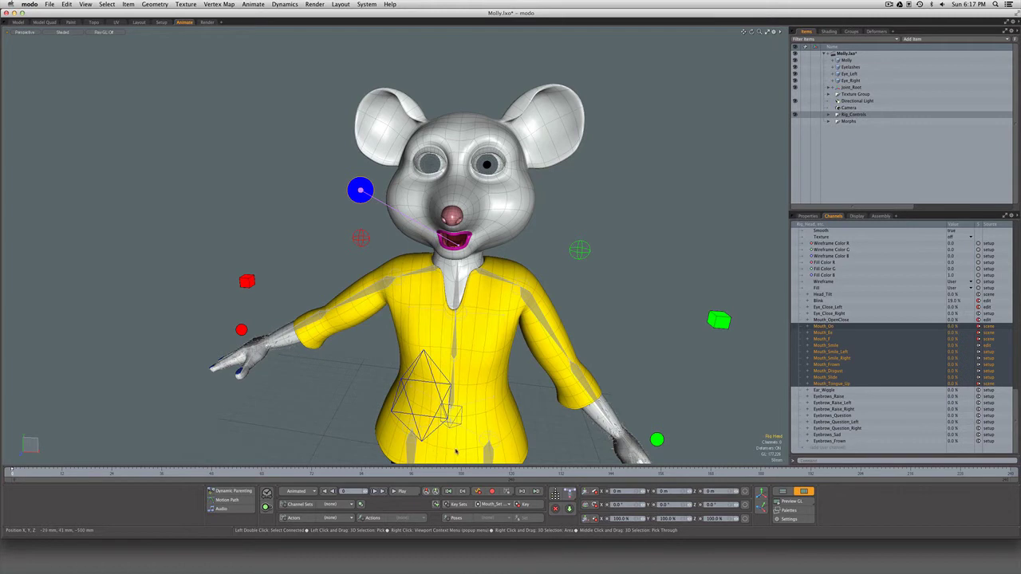
Step: Show the Graph Editor below the viewport and load the animated channels of the Mouth_Set key set into it
click(782, 492)
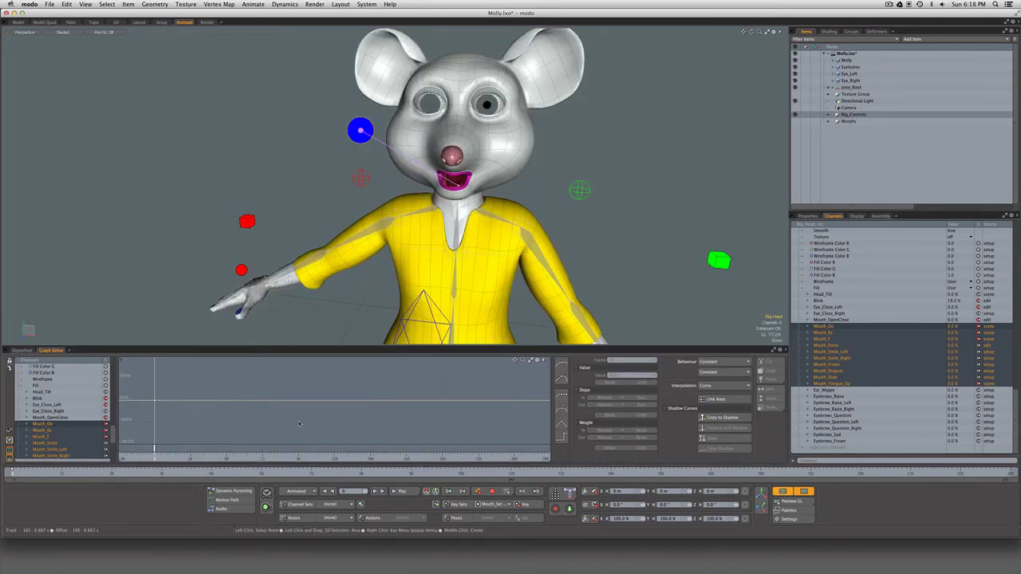
scroll(299, 423, up, 2)
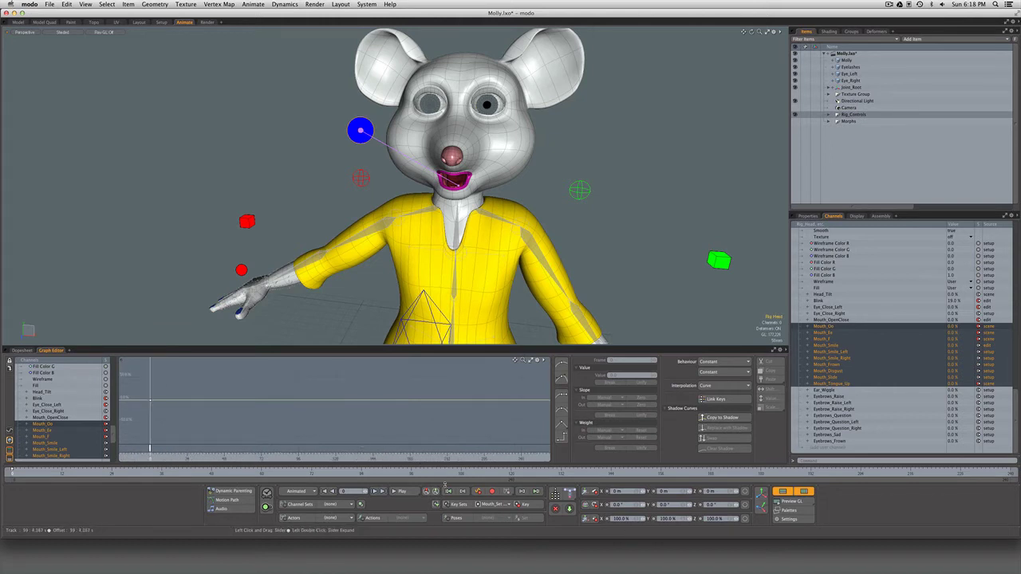
click(494, 504)
click(493, 505)
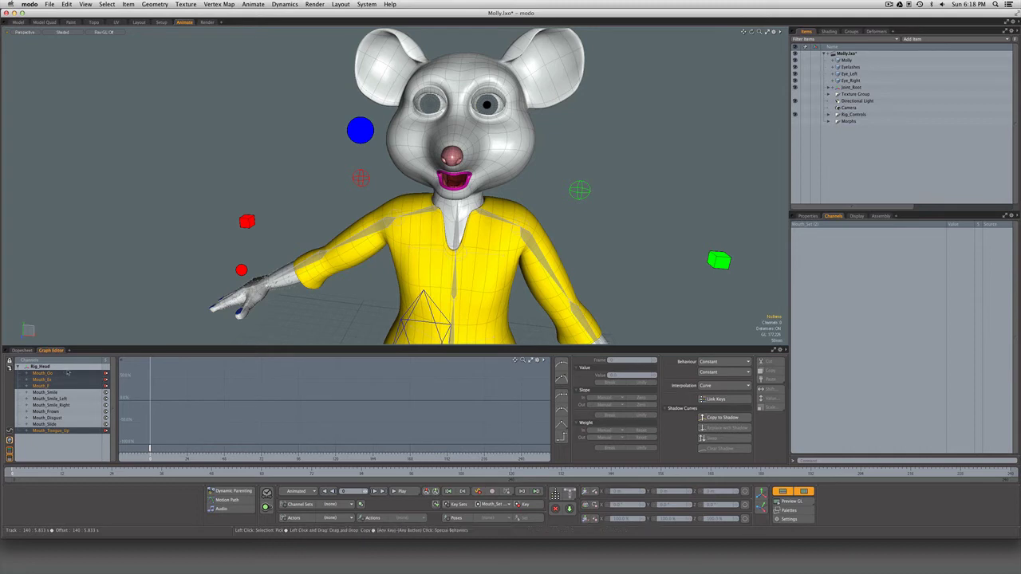
Step: Go to frame 12 with the Dopesheet displayed and keep the auto key mode at Animated
click(23, 351)
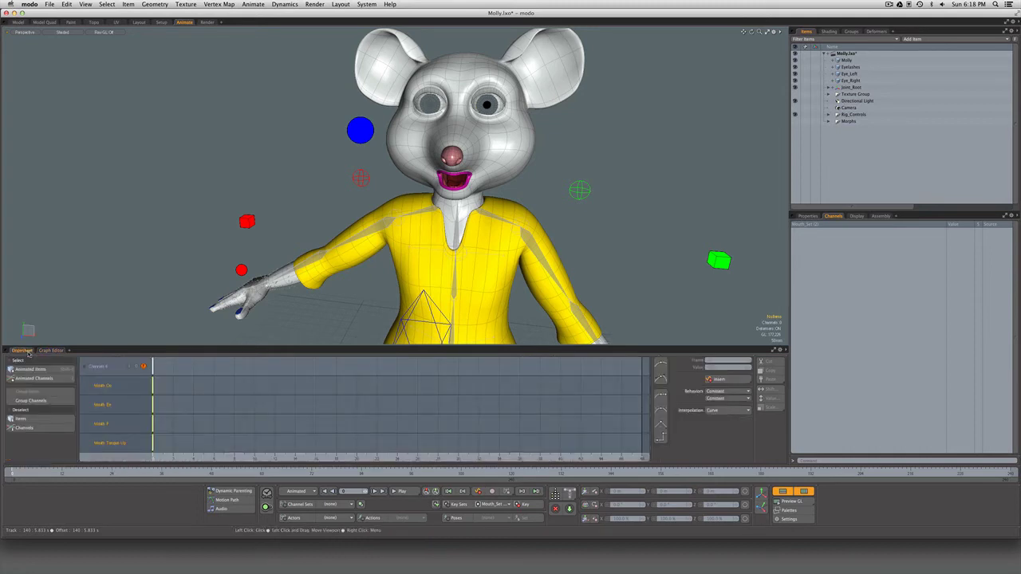
click(63, 474)
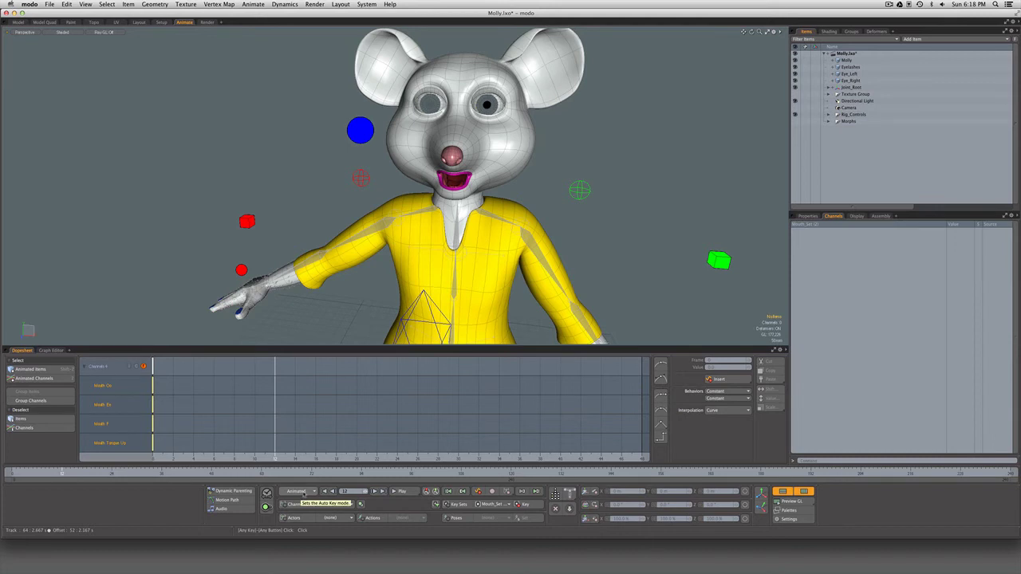
click(303, 493)
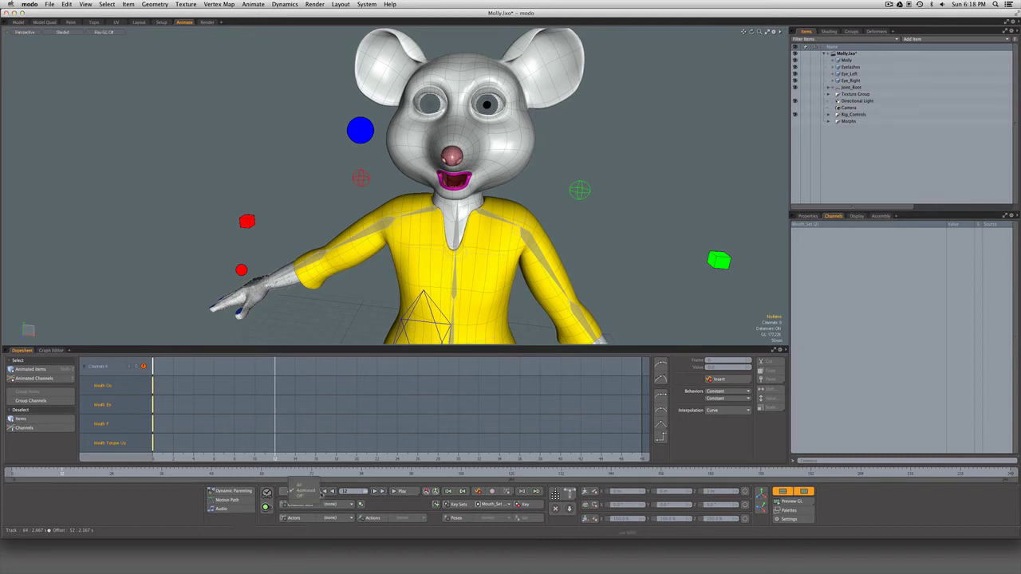
click(314, 492)
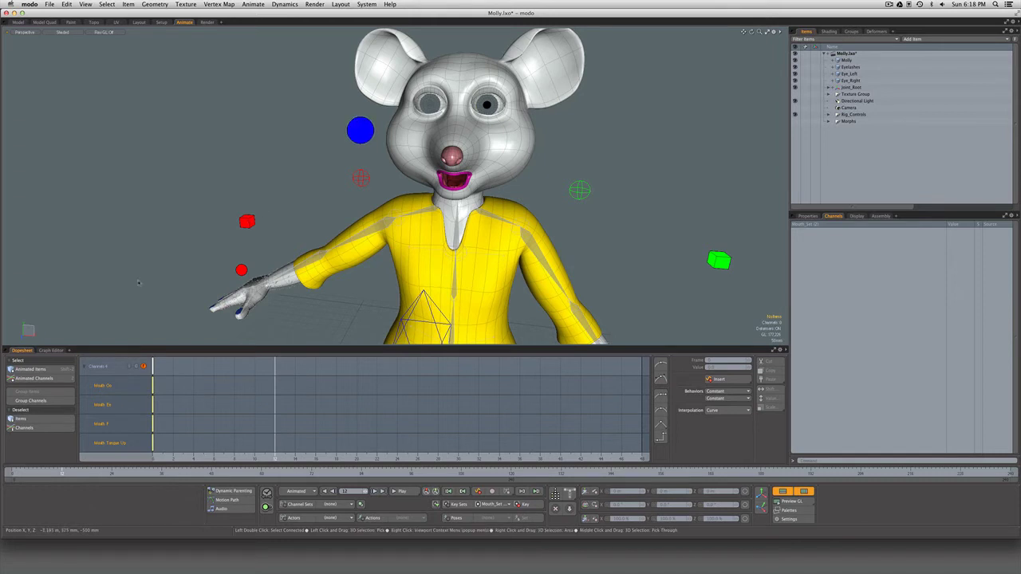
Step: Display Channel Haul sliders for the selected mouth channels and set Mouth Oo to 71% at frame 12
click(51, 351)
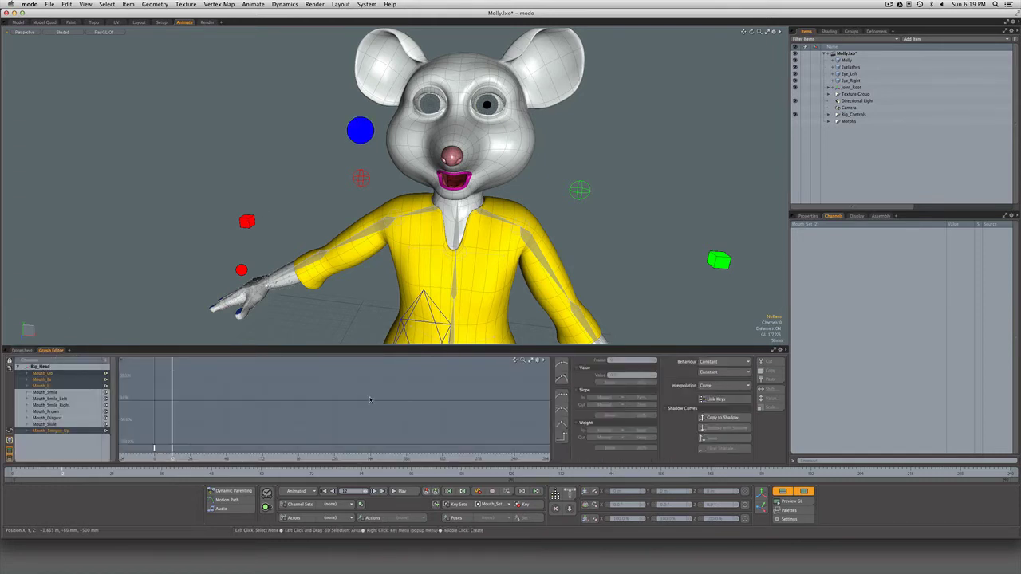
click(569, 495)
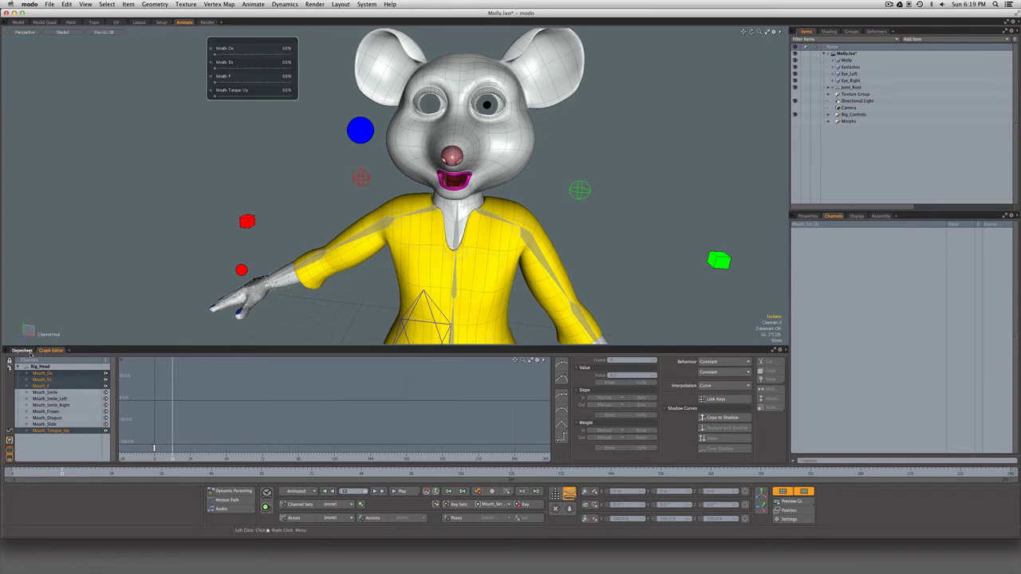
click(24, 350)
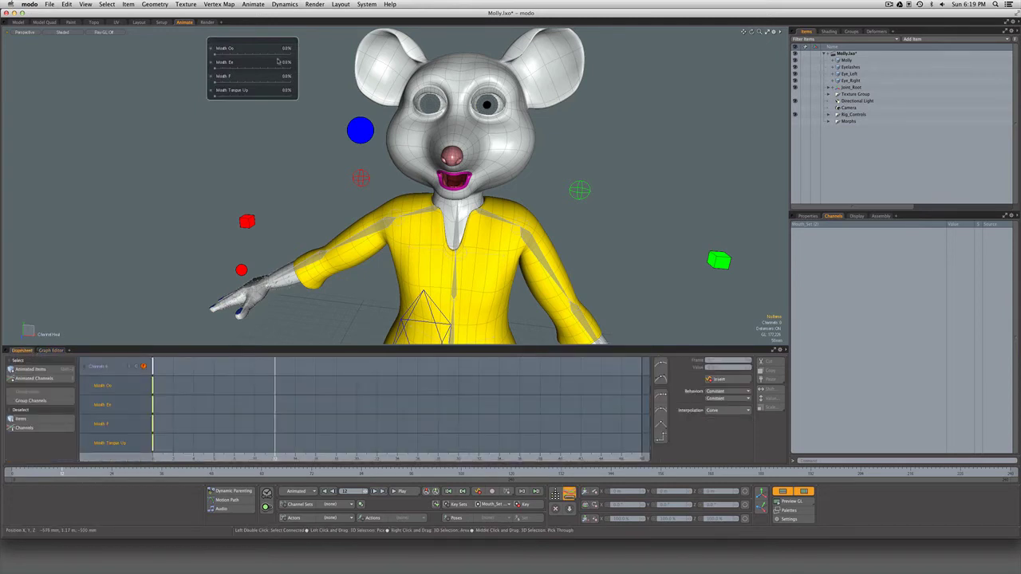
drag(257, 42, 270, 55)
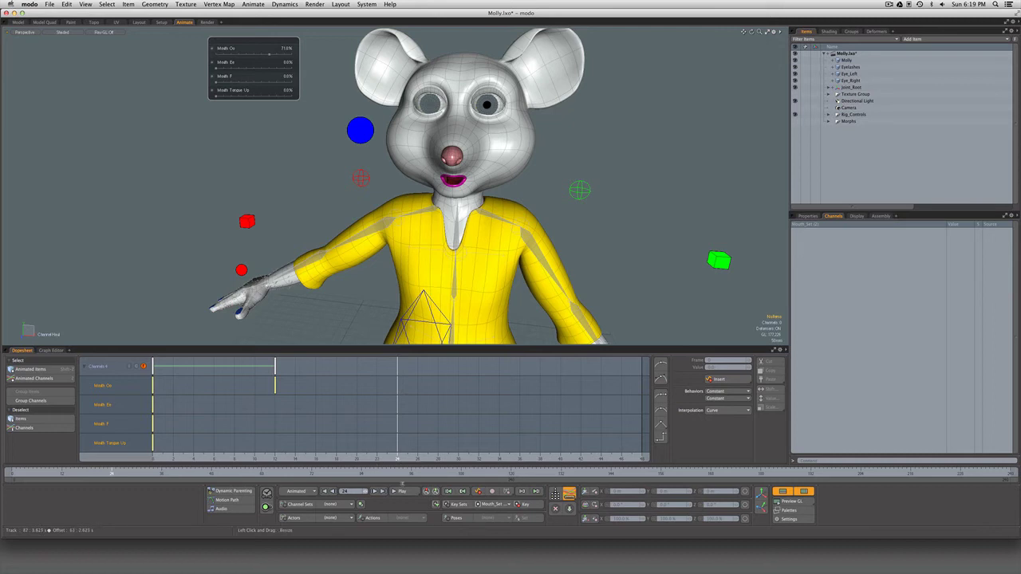
Step: Key every channel of the Mouth_Set key set at frame 24 and view the channels in the Graph Editor
click(493, 505)
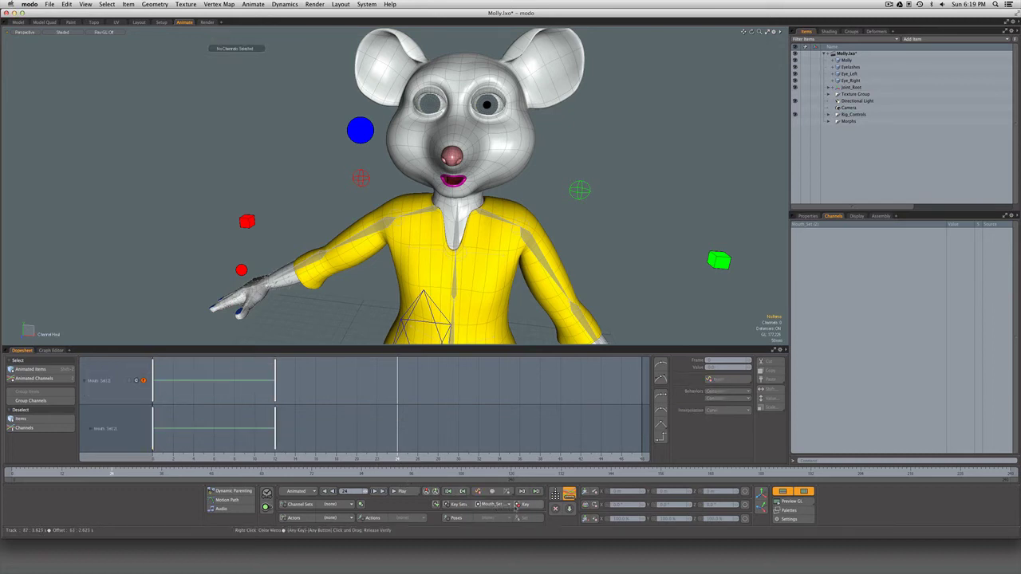
click(531, 509)
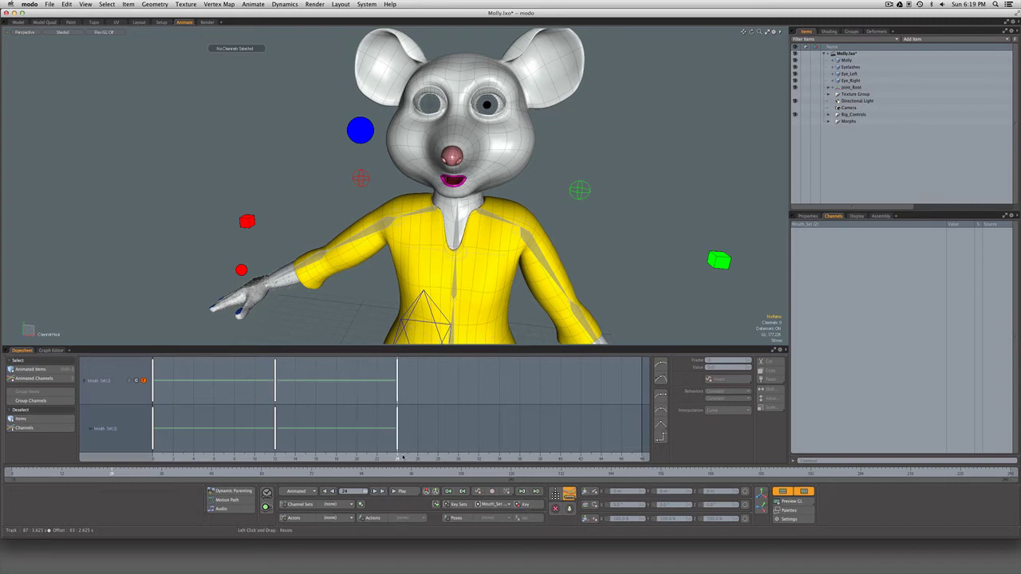
click(51, 350)
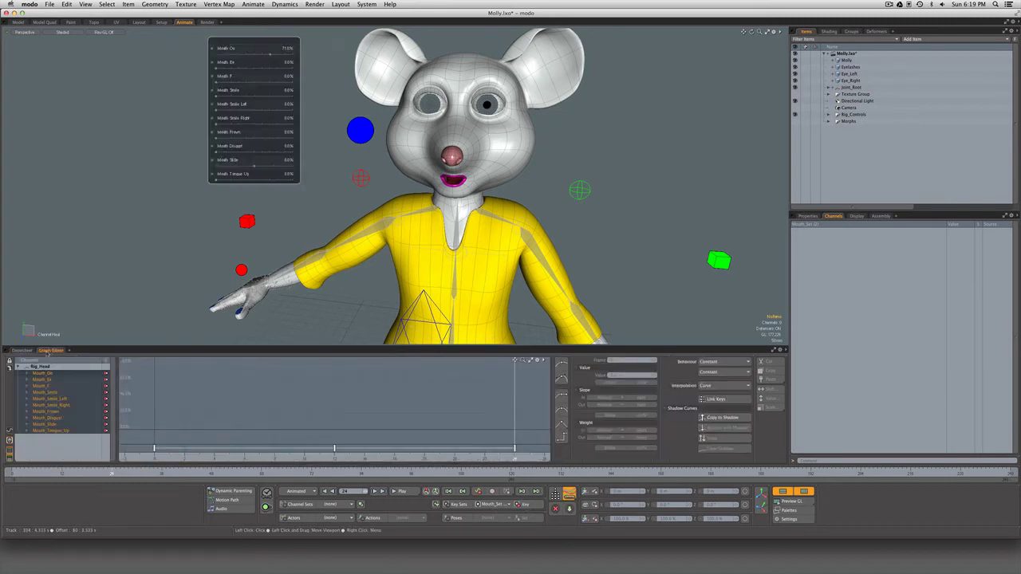
click(55, 372)
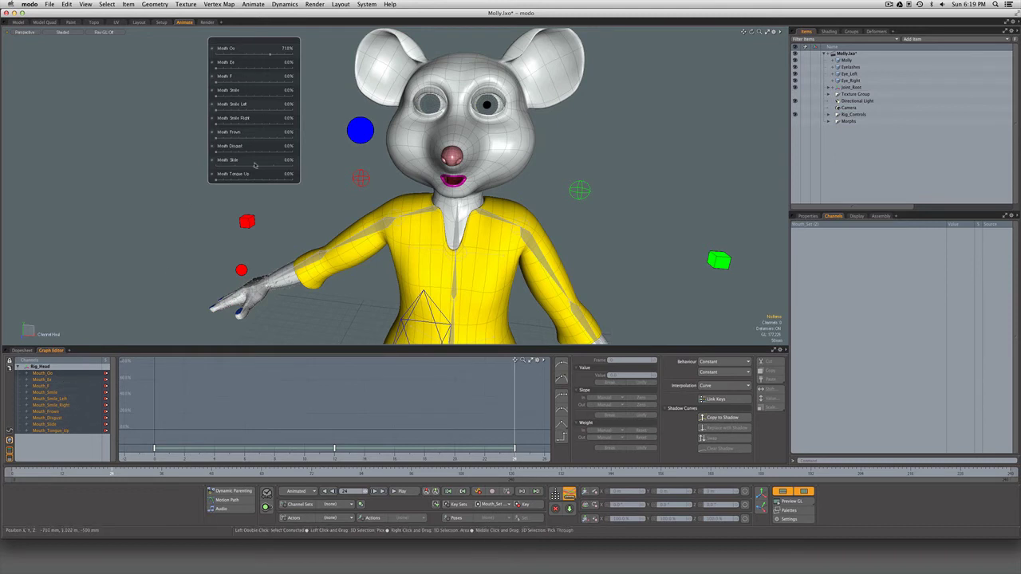
Step: Return to the Dopesheet and raise Mouth Frown to about 85% at frame 12
click(22, 350)
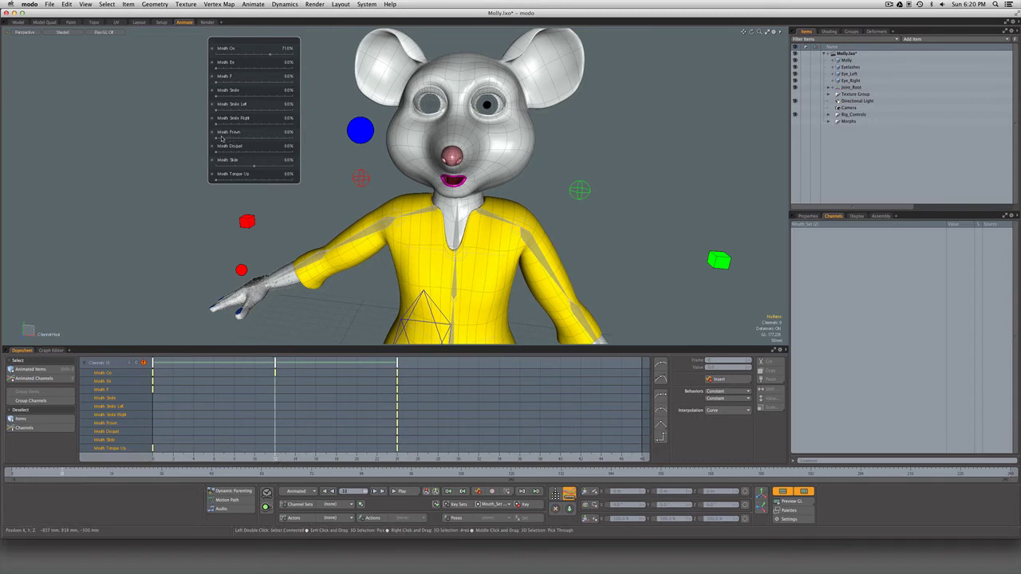
drag(215, 138, 241, 137)
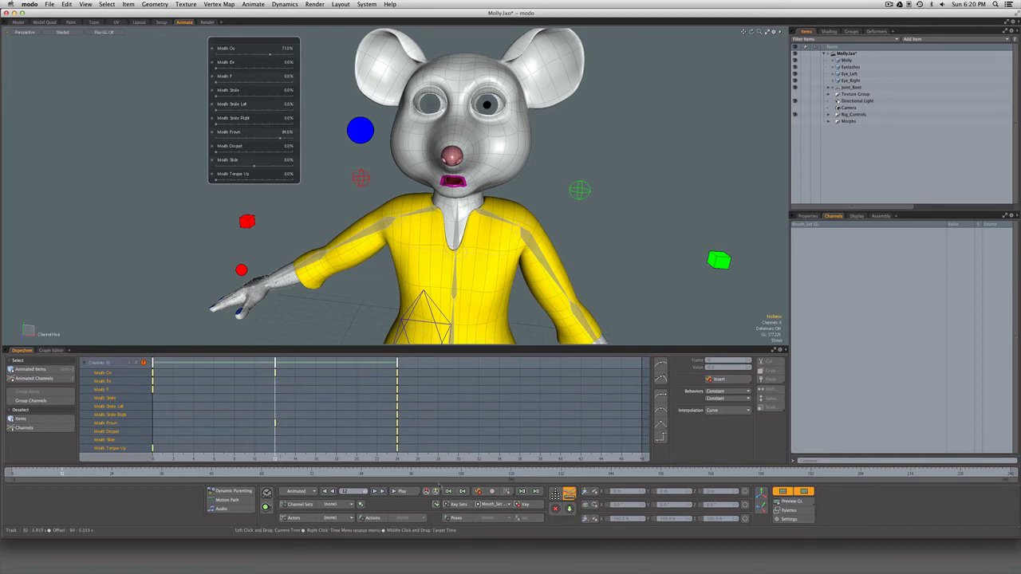
Step: Key every channel of the Mouth_Set key set at frame 12 and show the result in the Graph Editor
click(525, 505)
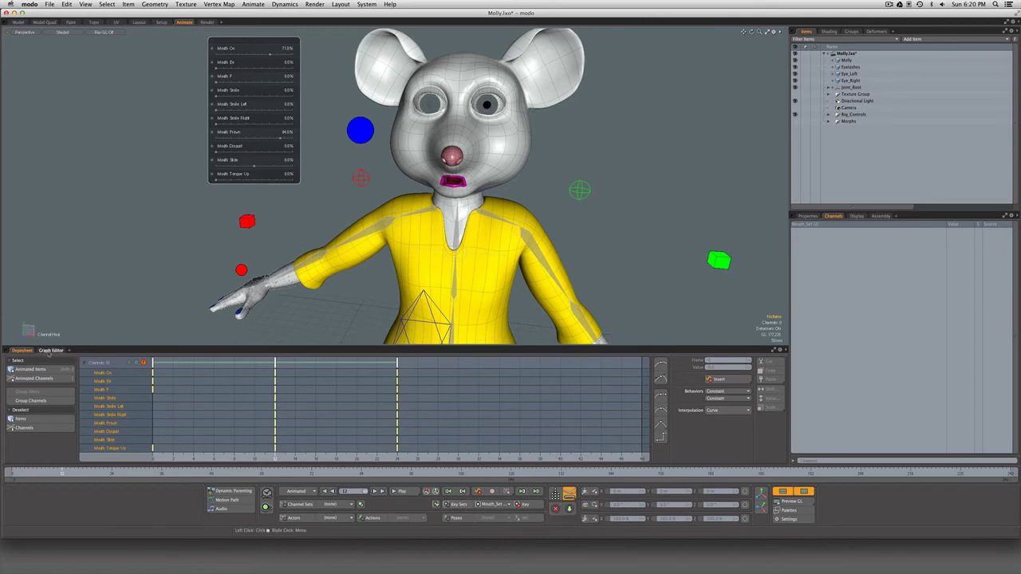
click(50, 351)
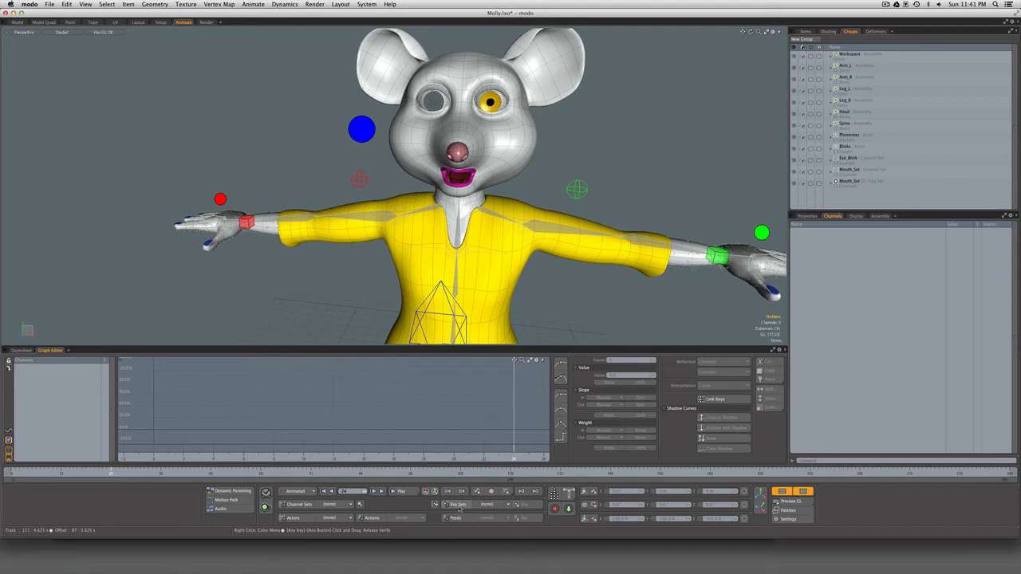
Step: Activate the Eye_Blink channel set and move its on-screen sliders slightly closer to the character's head
click(332, 508)
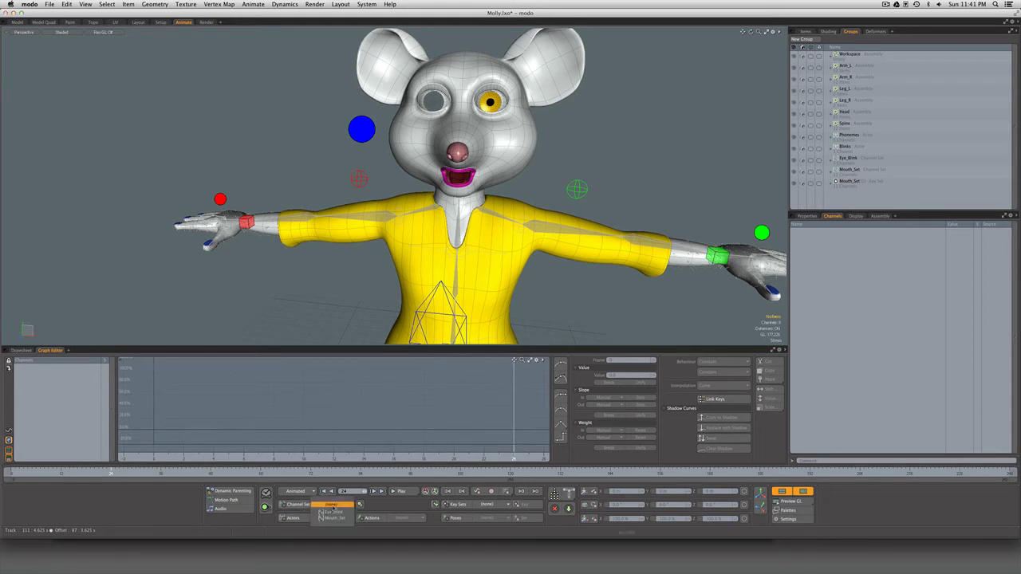
click(334, 512)
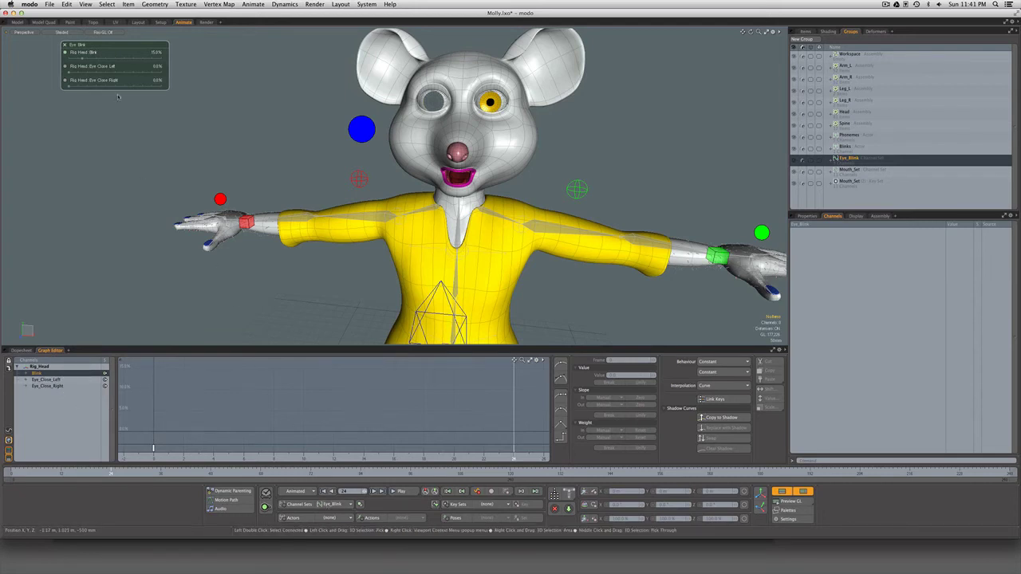
mouse_move(122, 46)
mouse_down()
mouse_move(181, 41)
mouse_move(137, 41)
mouse_up()
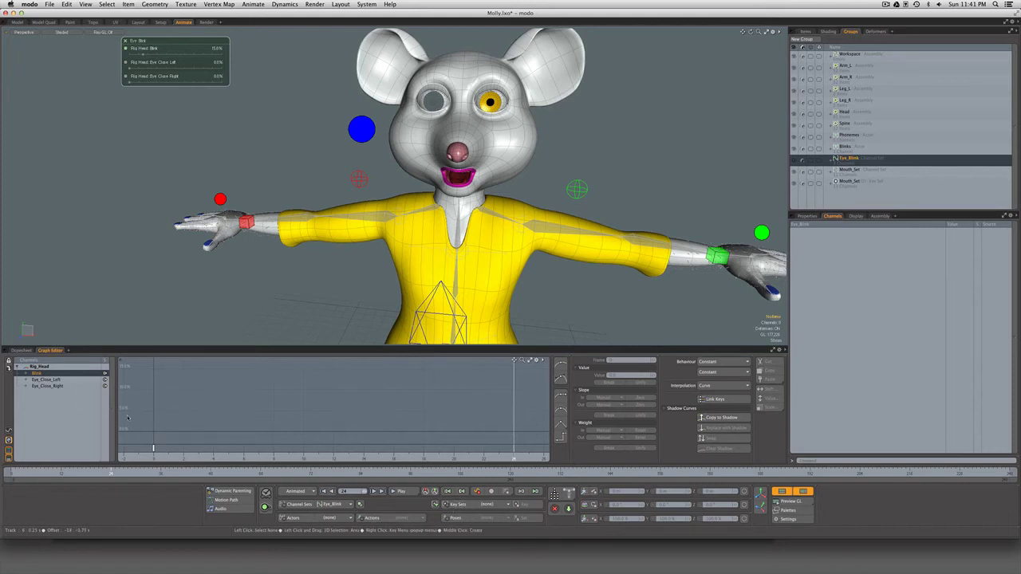
Step: Key Blink, Eye_Close_Left and Eye_Close_Right together at frame 12, then close the Eye_Blink channel set
shift+click(55, 387)
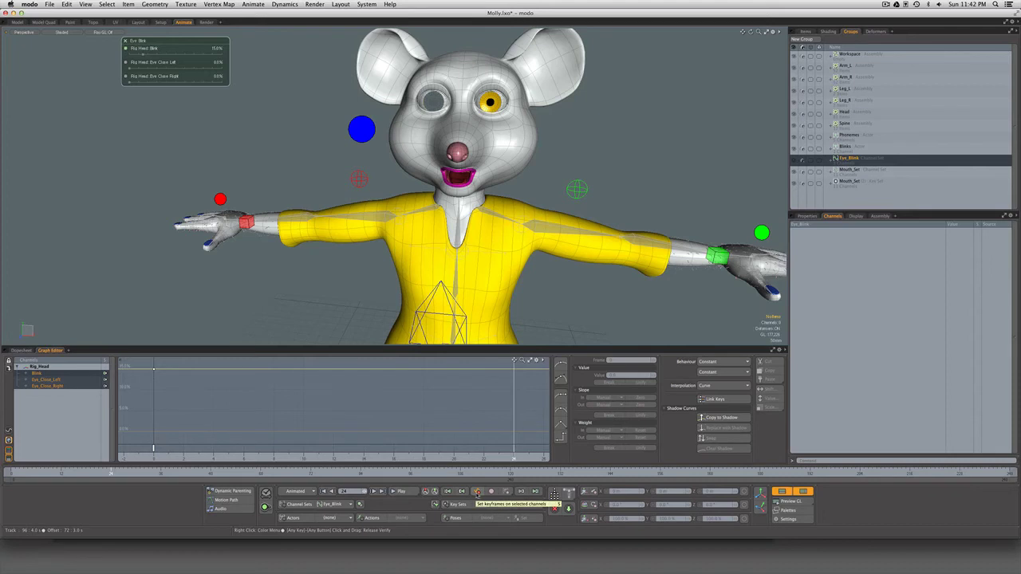
click(477, 492)
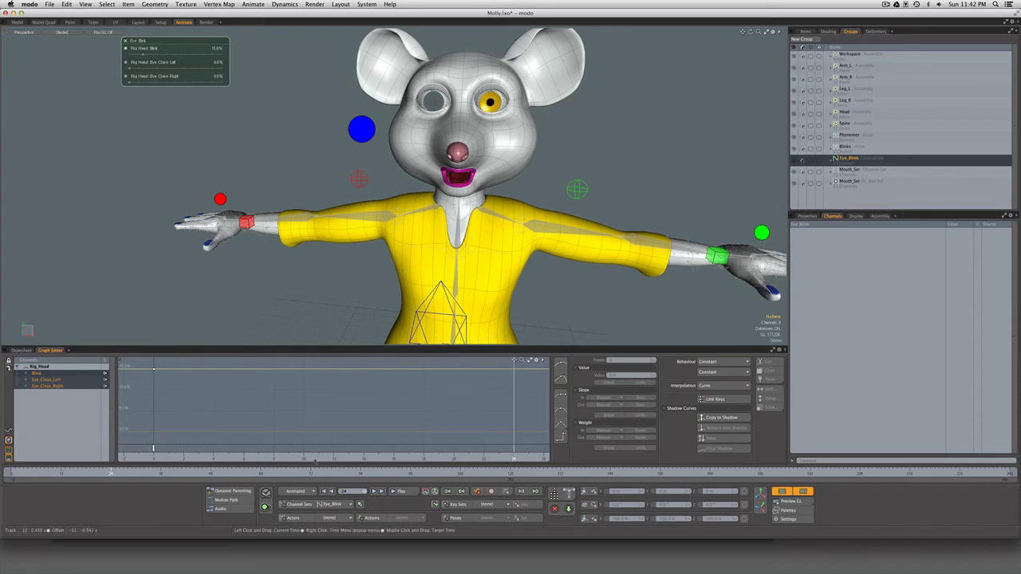
click(334, 459)
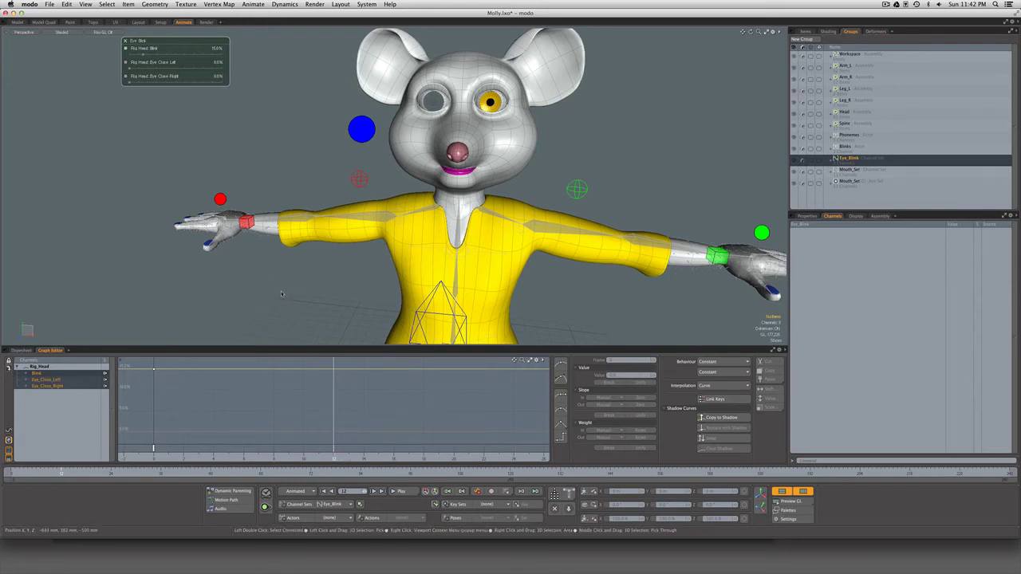
key(s)
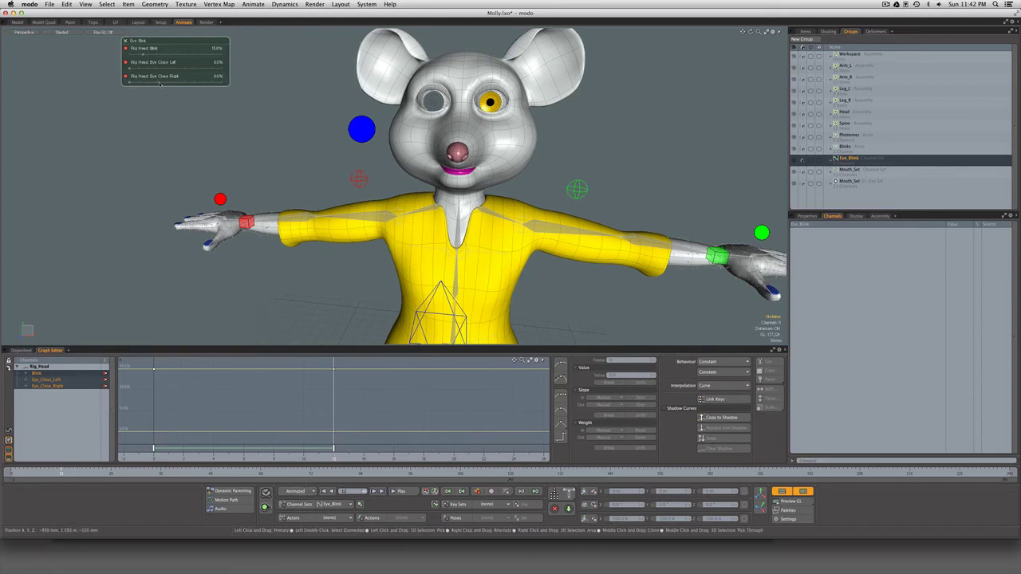
click(125, 41)
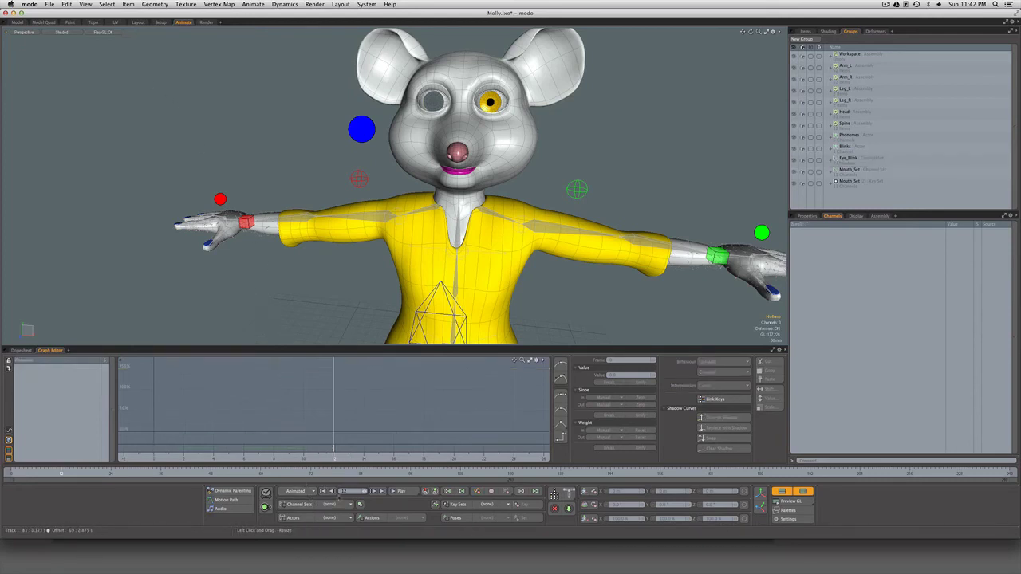
Step: Activate the Phonemes actor, key its mouth channels at frame 16 and set the active actor back to none
click(332, 518)
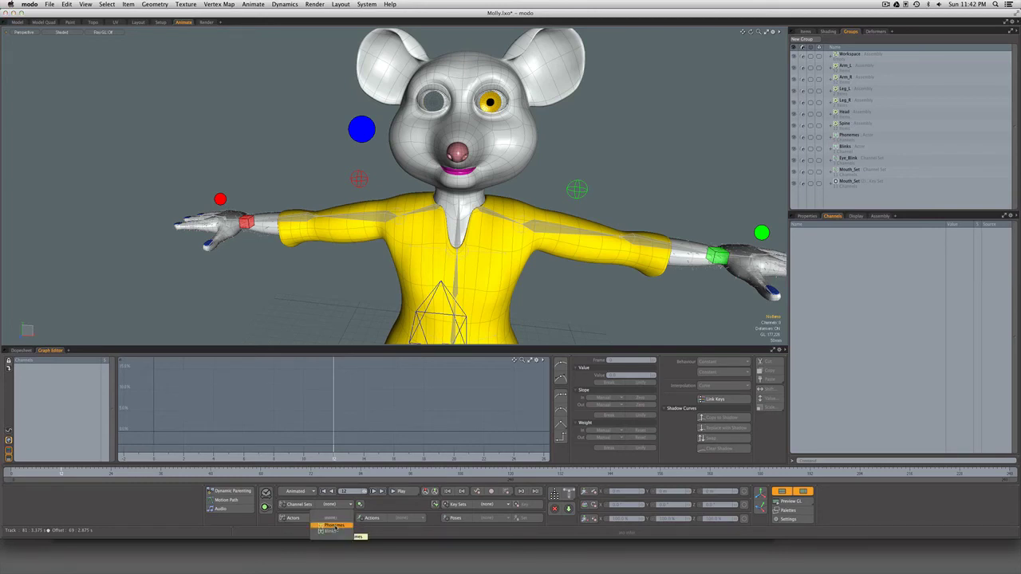
click(335, 527)
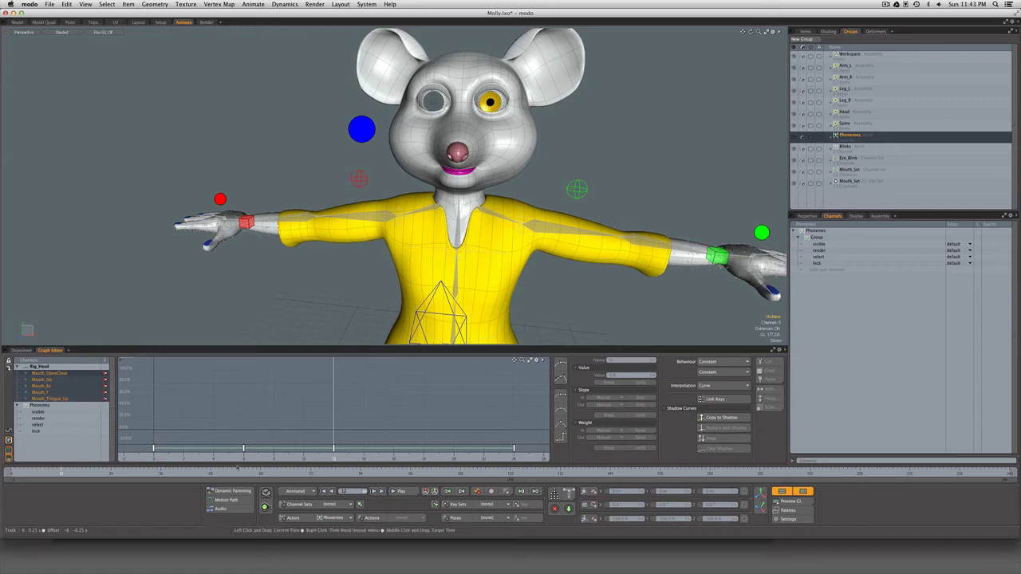
click(105, 392)
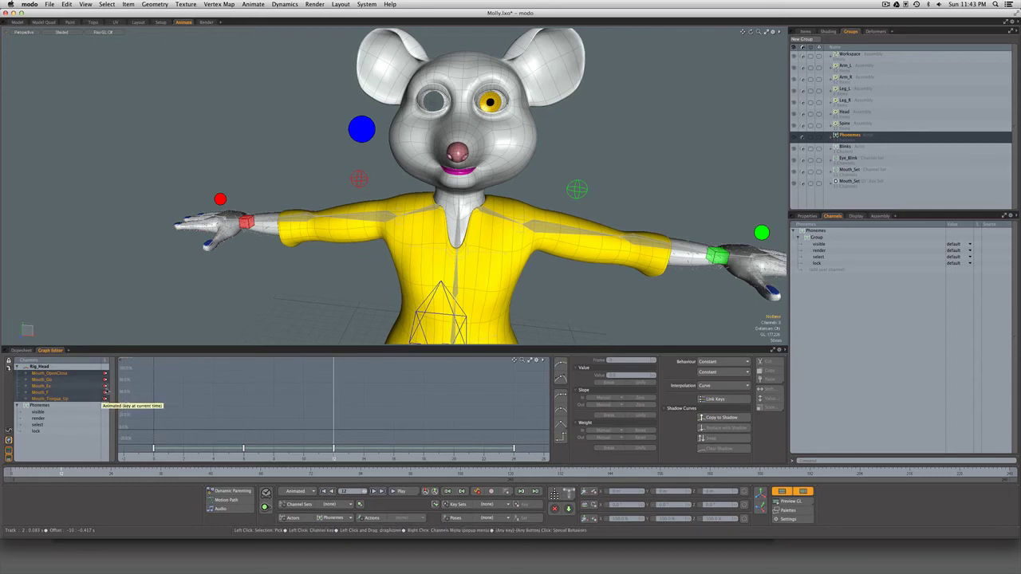
click(395, 459)
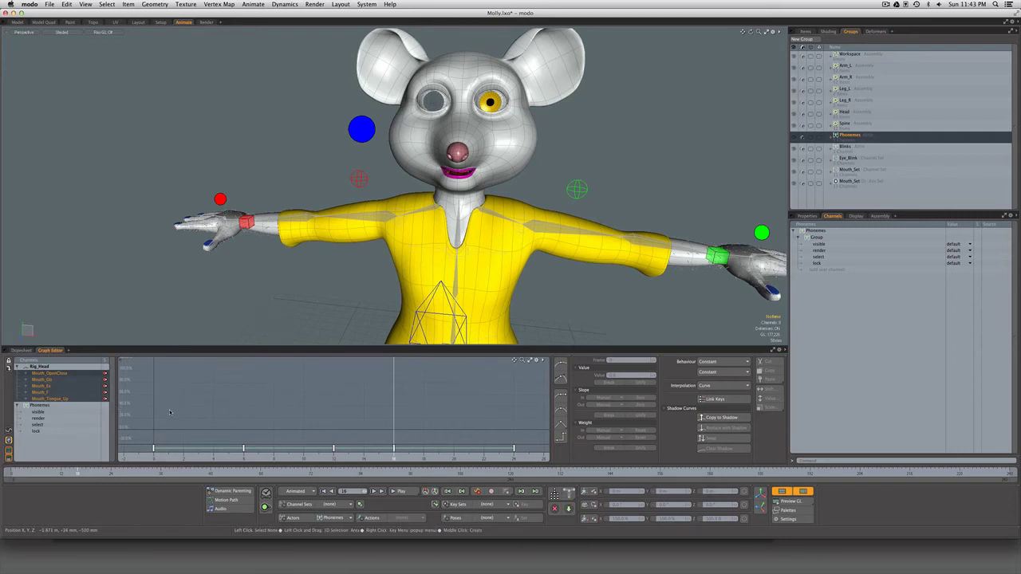
click(345, 520)
click(351, 508)
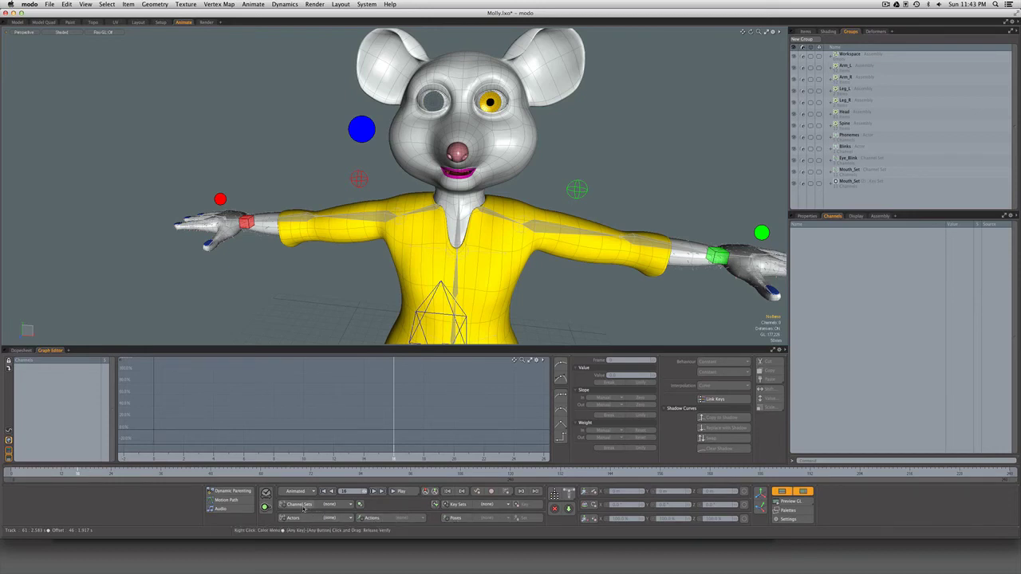
Step: Activate the Mouth_Set channel set to view its sliders and close it again
click(329, 504)
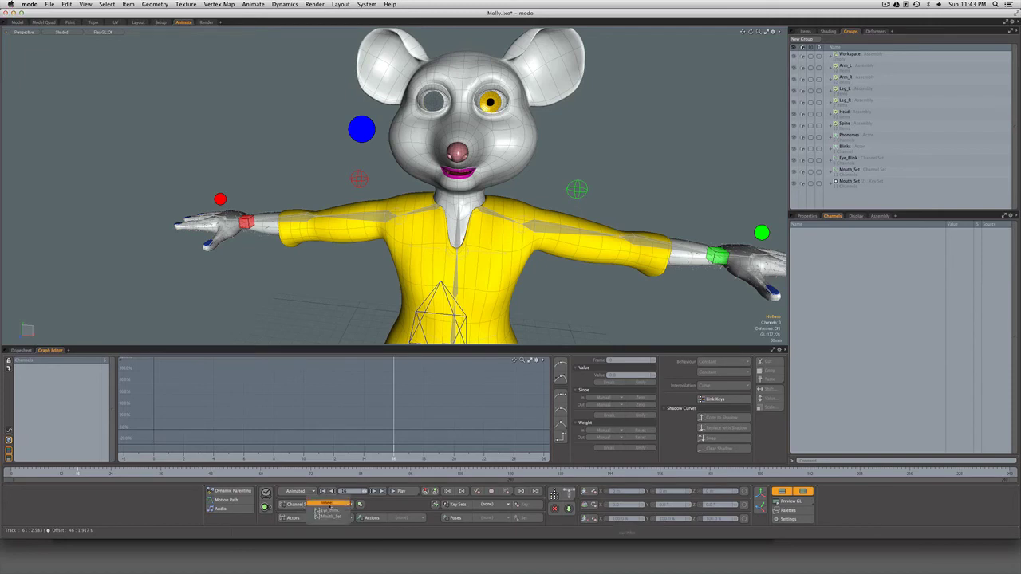
click(331, 517)
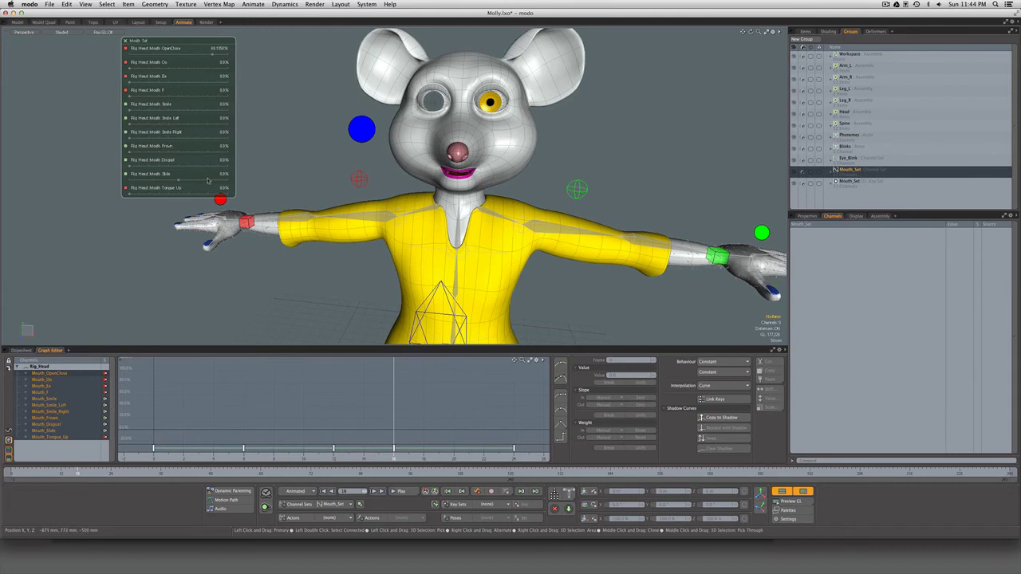
click(124, 40)
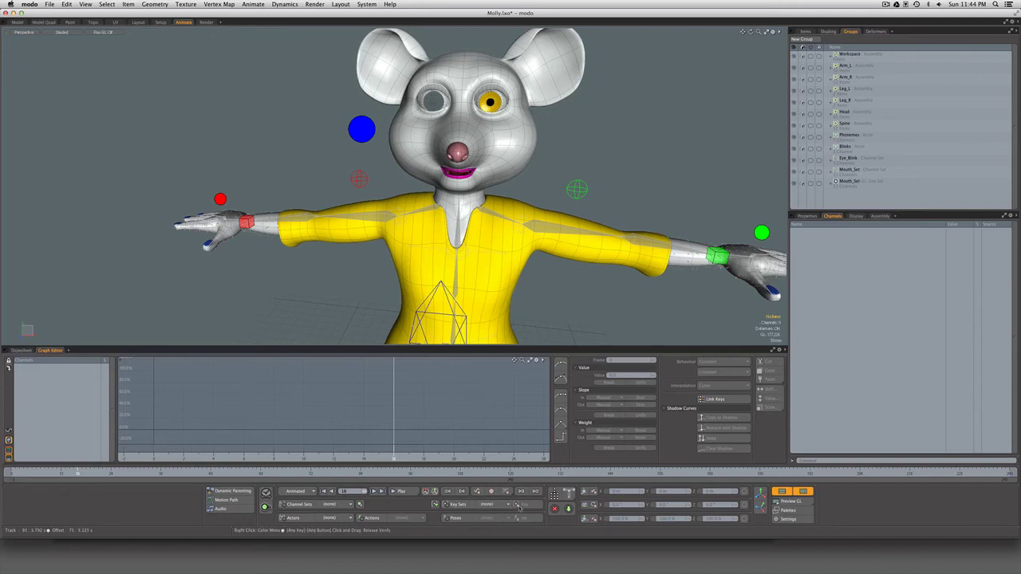
Step: Activate the Mouth_Set key set and examine the channels it contains in the groups list, then collapse it
click(492, 504)
click(504, 510)
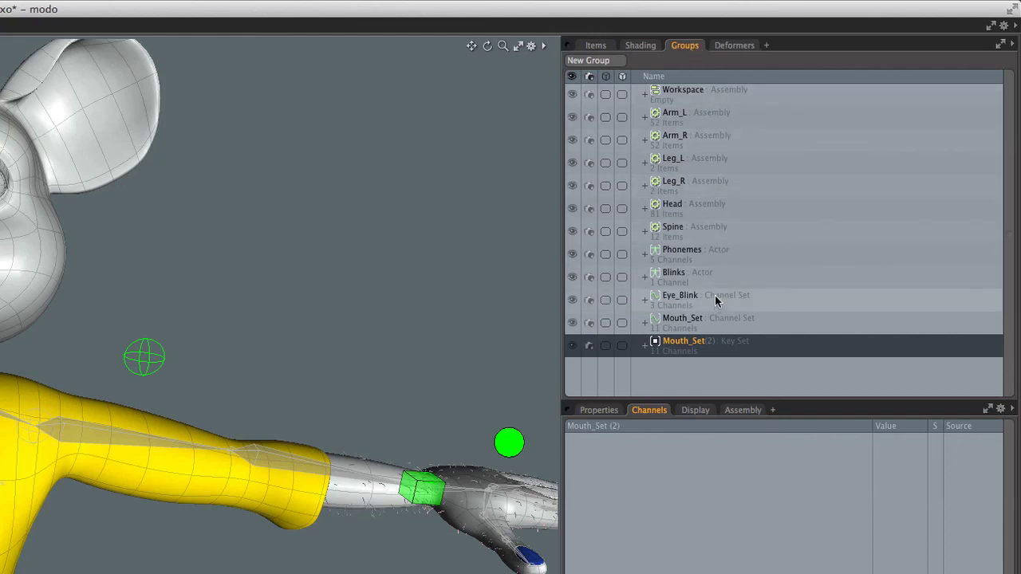
click(646, 347)
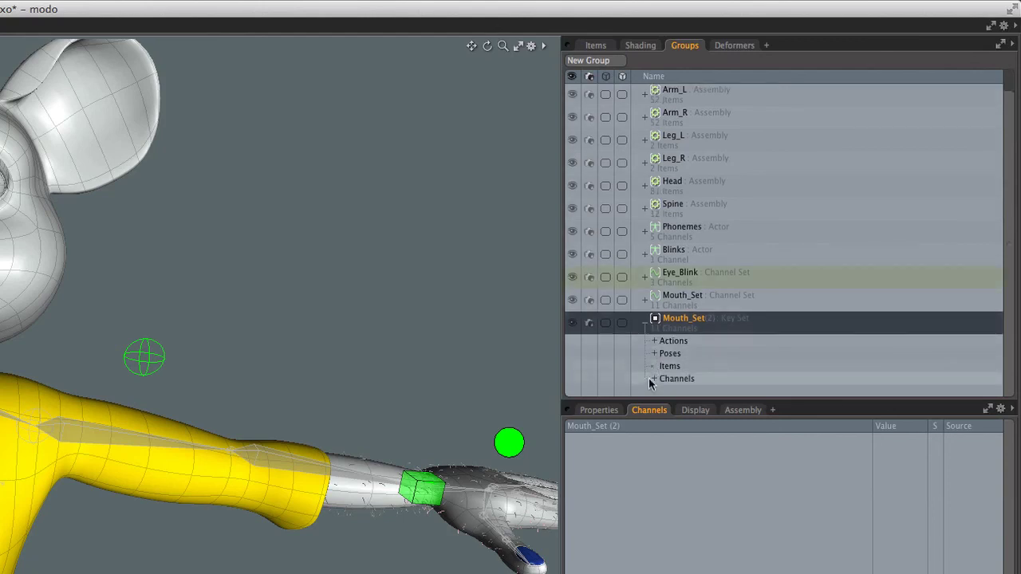
click(653, 379)
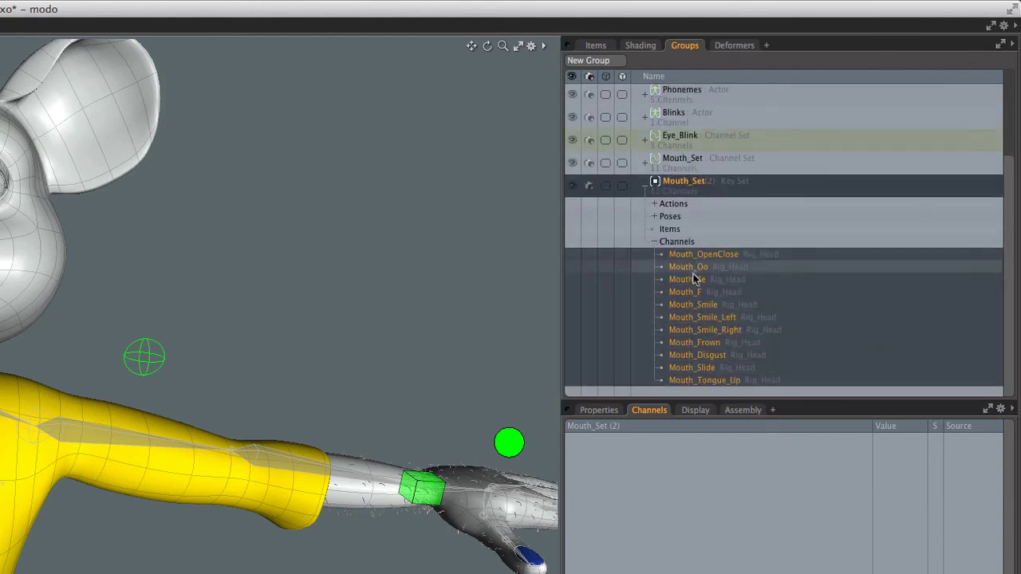
click(653, 242)
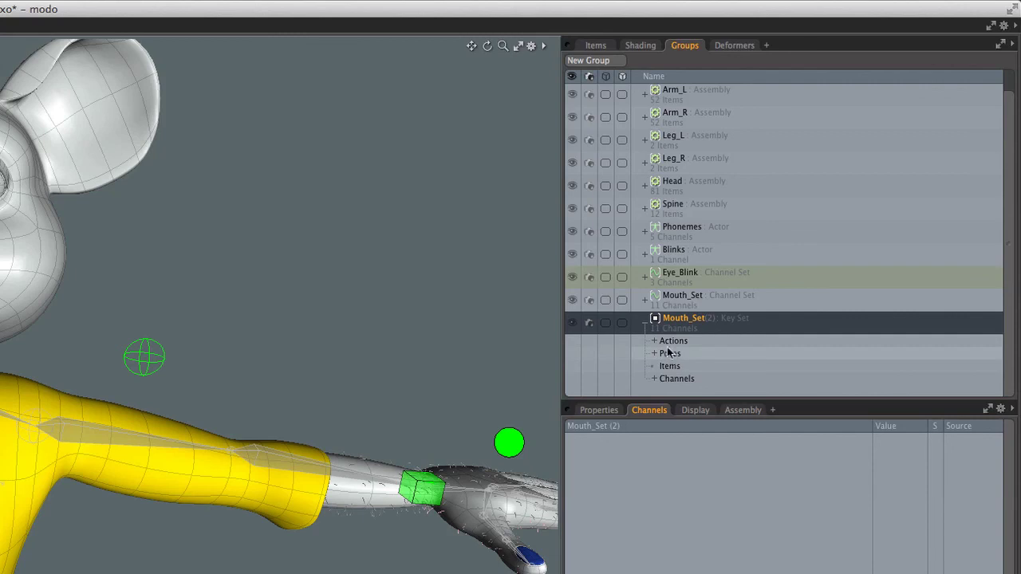
click(644, 324)
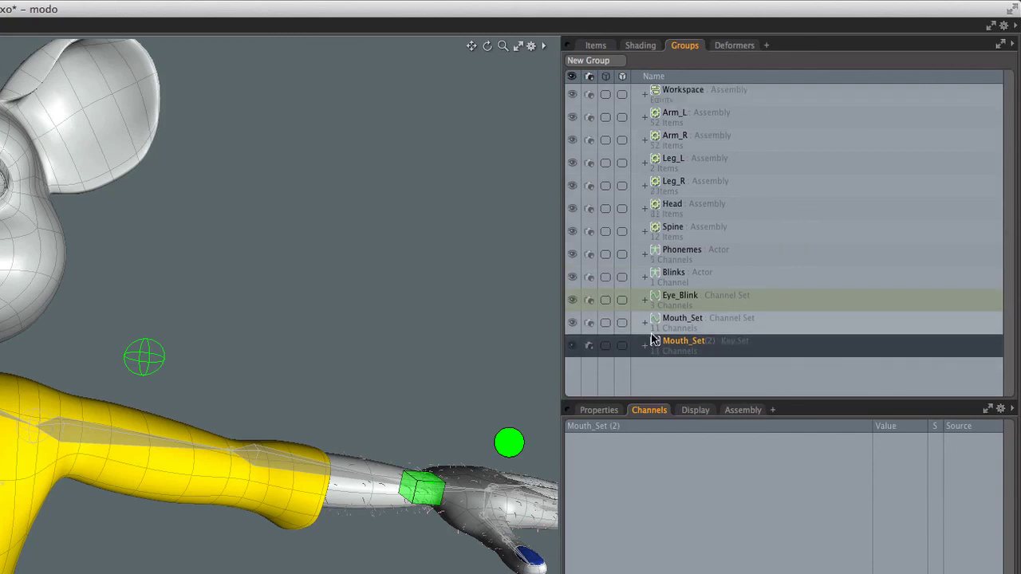
Step: Select the Mouth_Set channel set in the groups list and examine its member channels, then collapse it
click(680, 326)
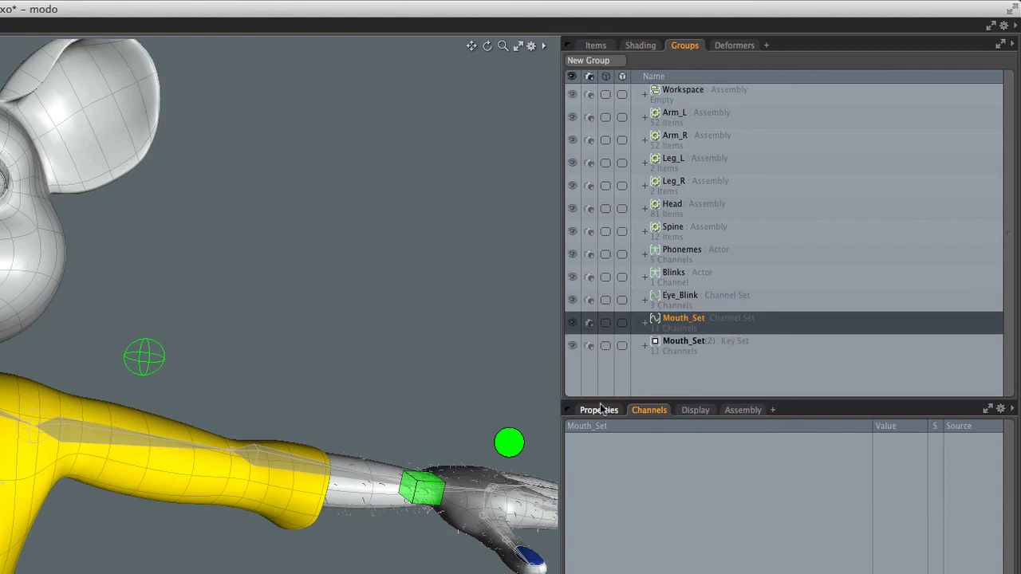
click(645, 322)
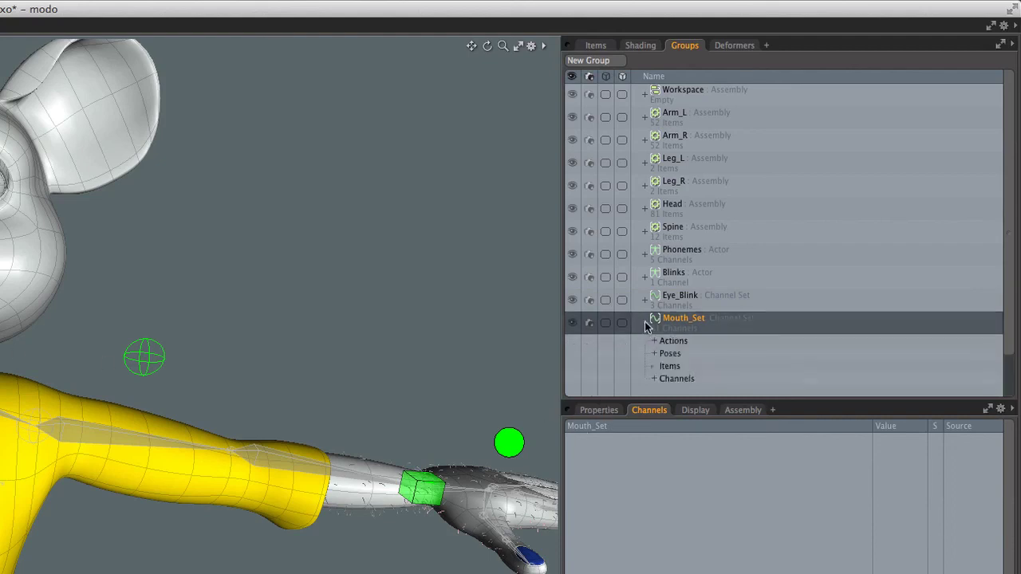
click(654, 379)
scroll(659, 380, down, 3)
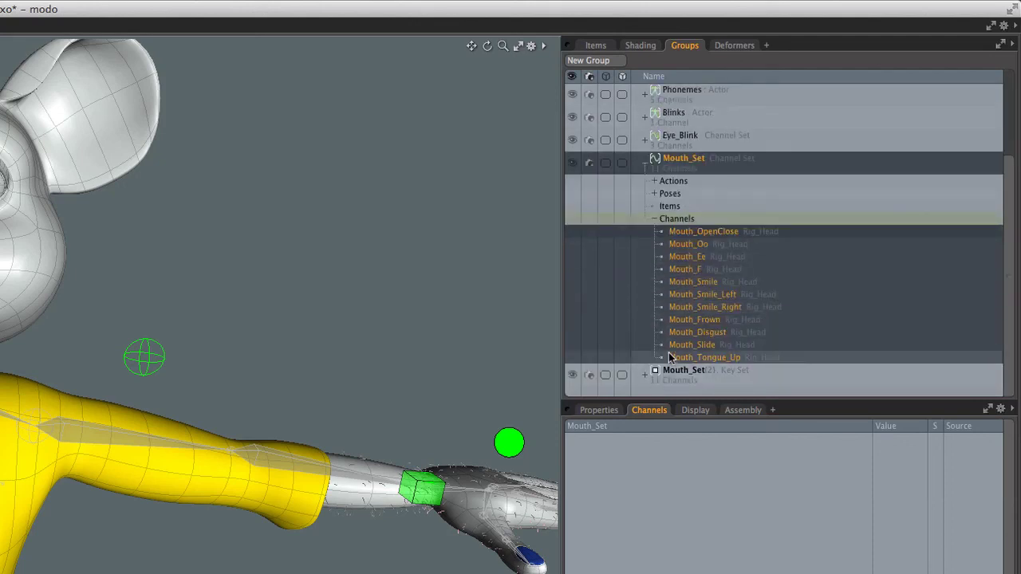
scroll(659, 381, up, 3)
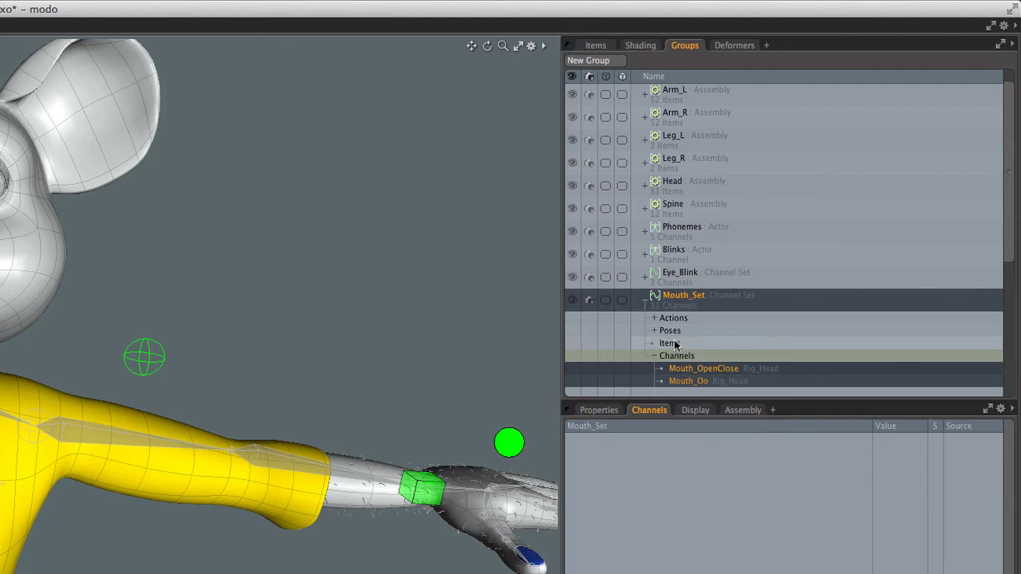
click(654, 356)
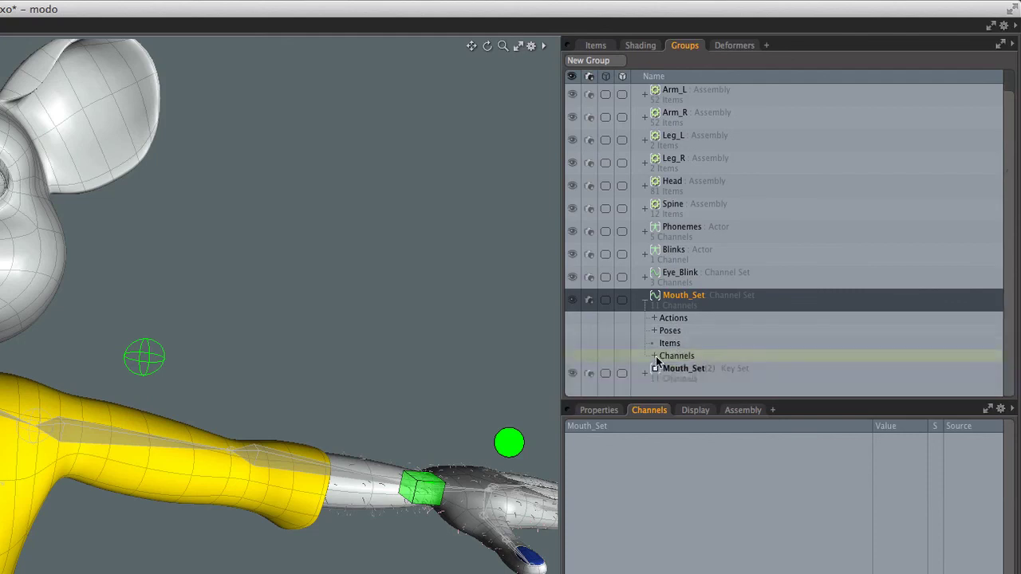
click(644, 298)
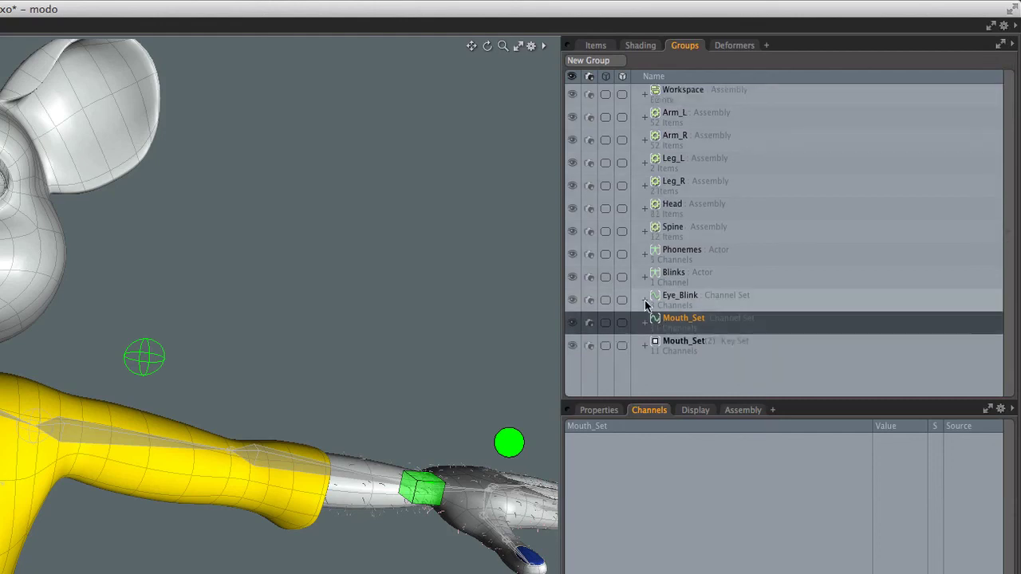
Step: Select the Blinks actor and examine its channels, actions and poses, then collapse it
click(679, 275)
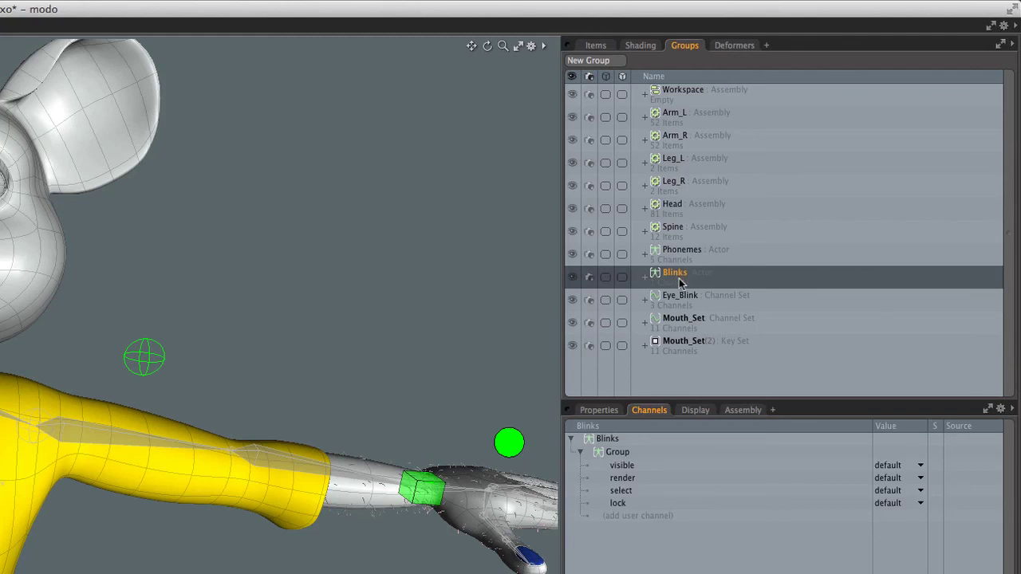
click(643, 277)
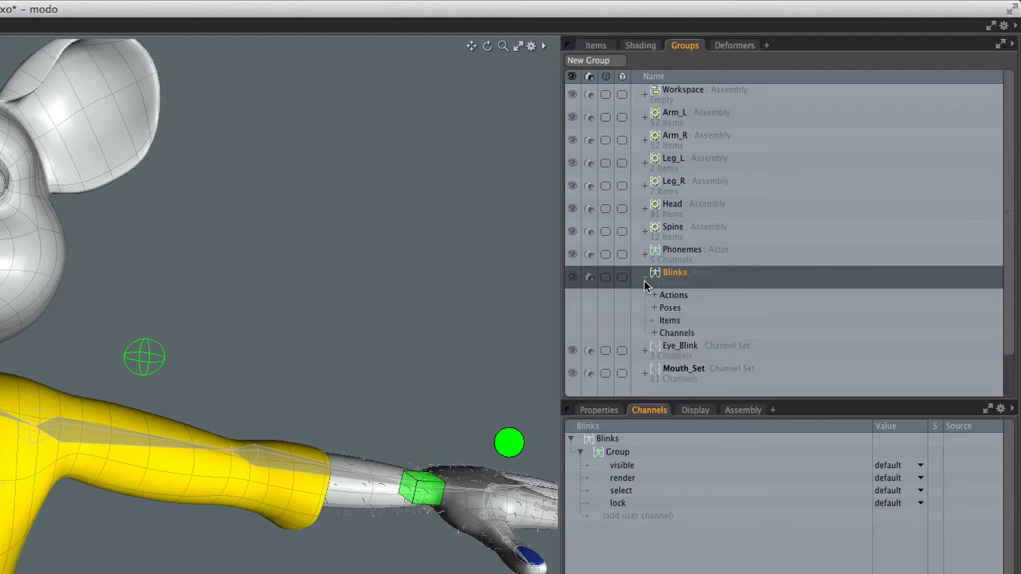
click(655, 334)
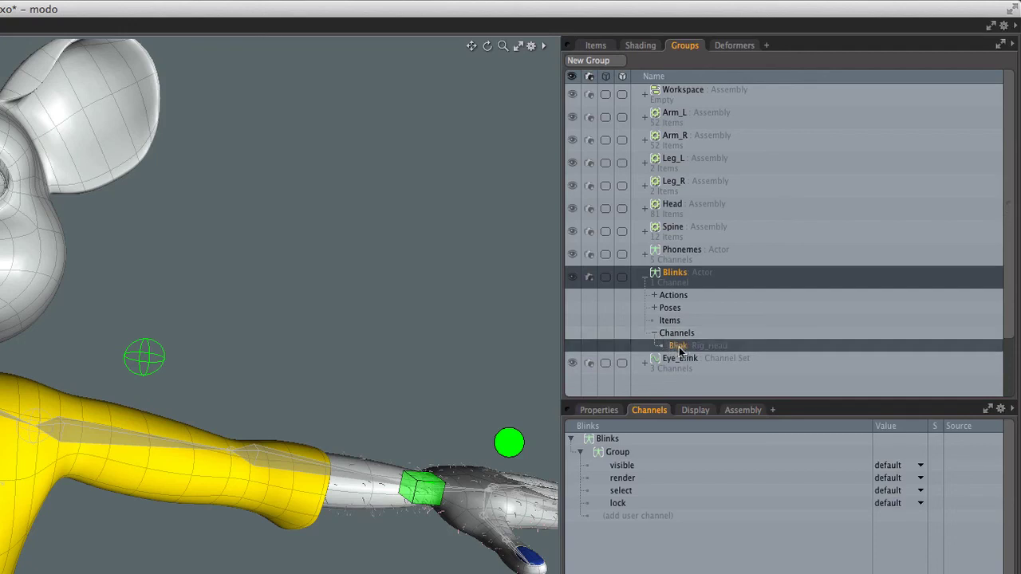
click(654, 297)
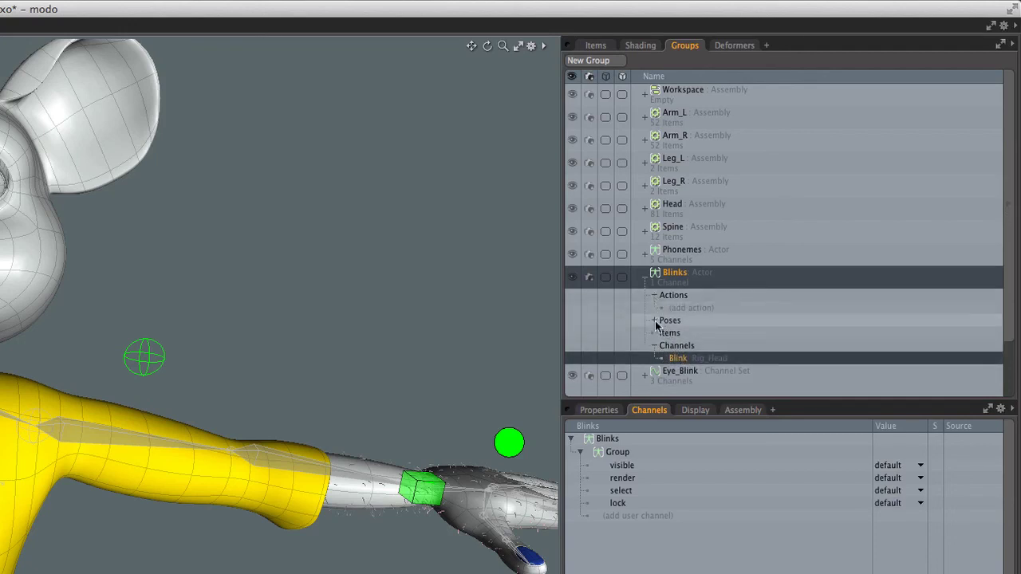
click(655, 322)
scroll(714, 343, down, 2)
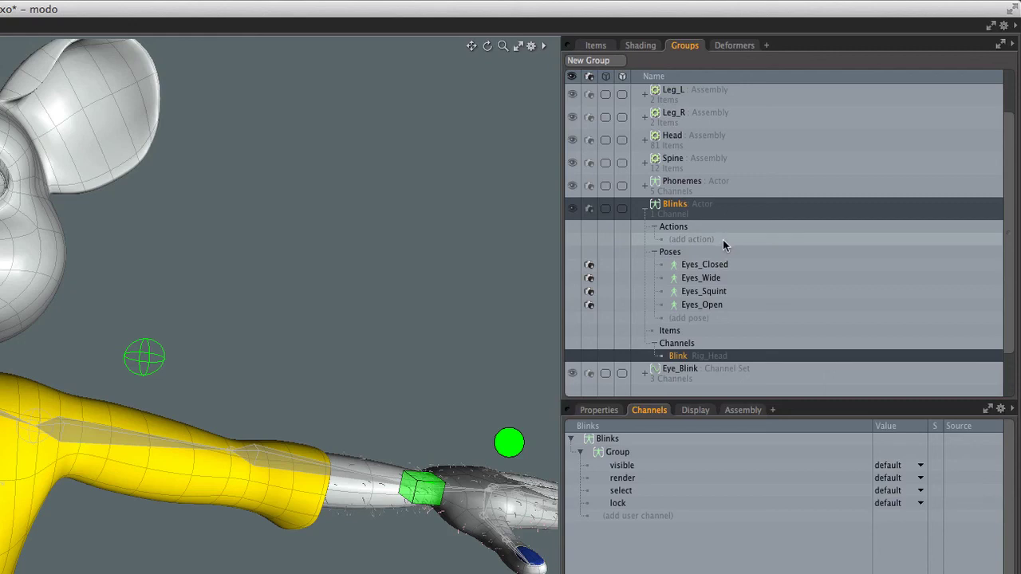
click(645, 208)
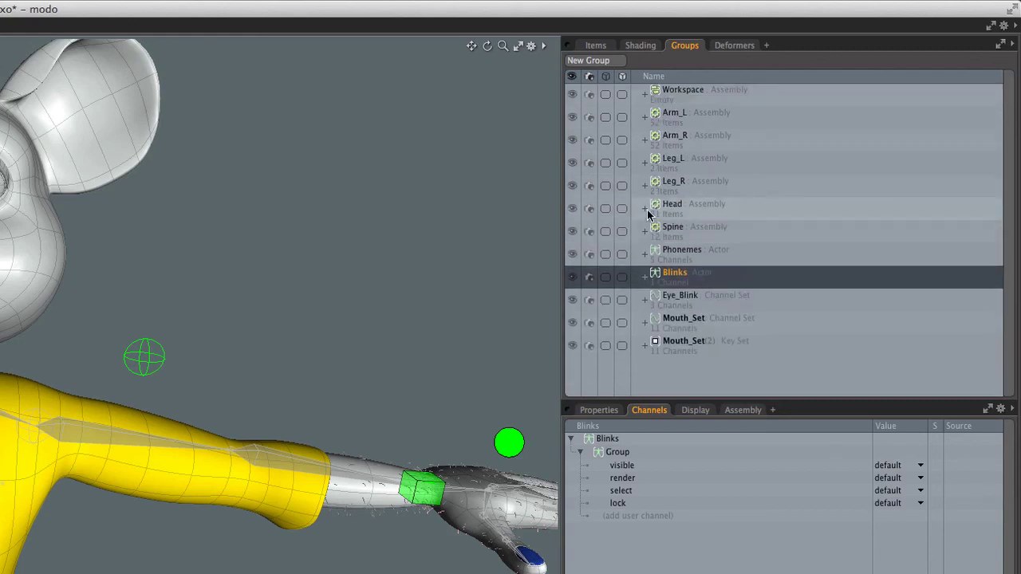
Step: Review the Mouth_Set key set's channels again, collapse it and select the Mouth_Set channel set
click(686, 343)
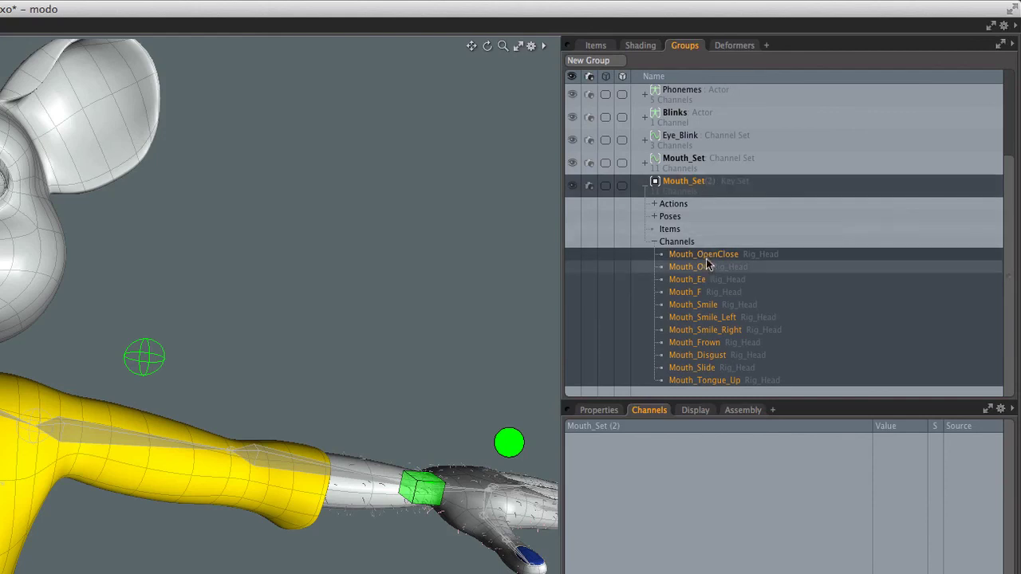
click(644, 188)
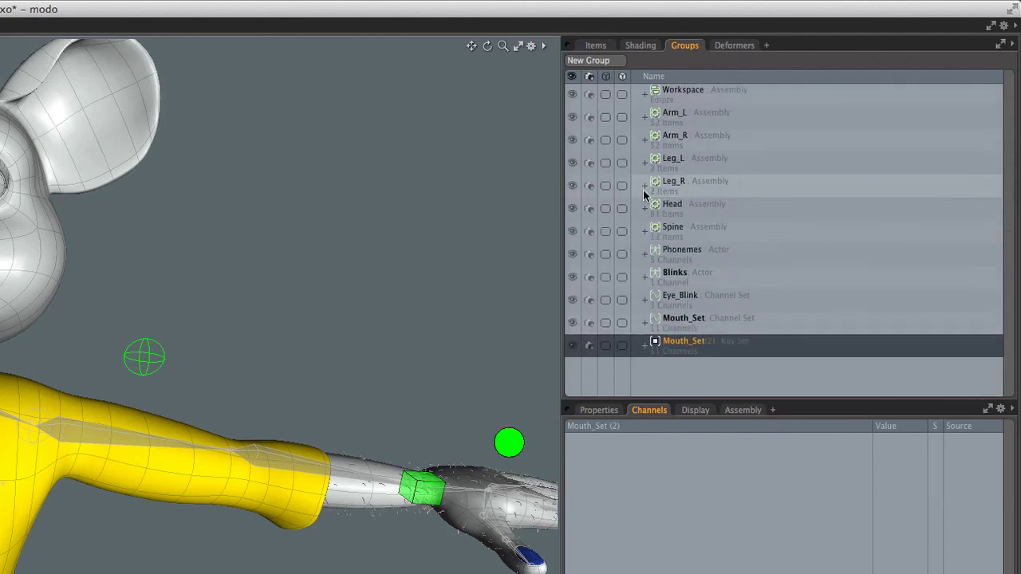
click(670, 323)
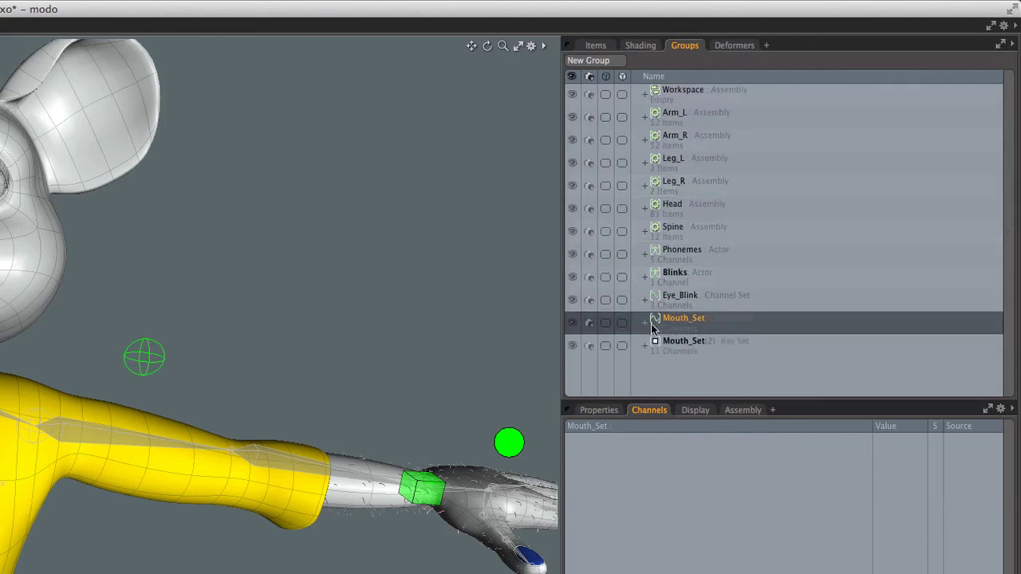